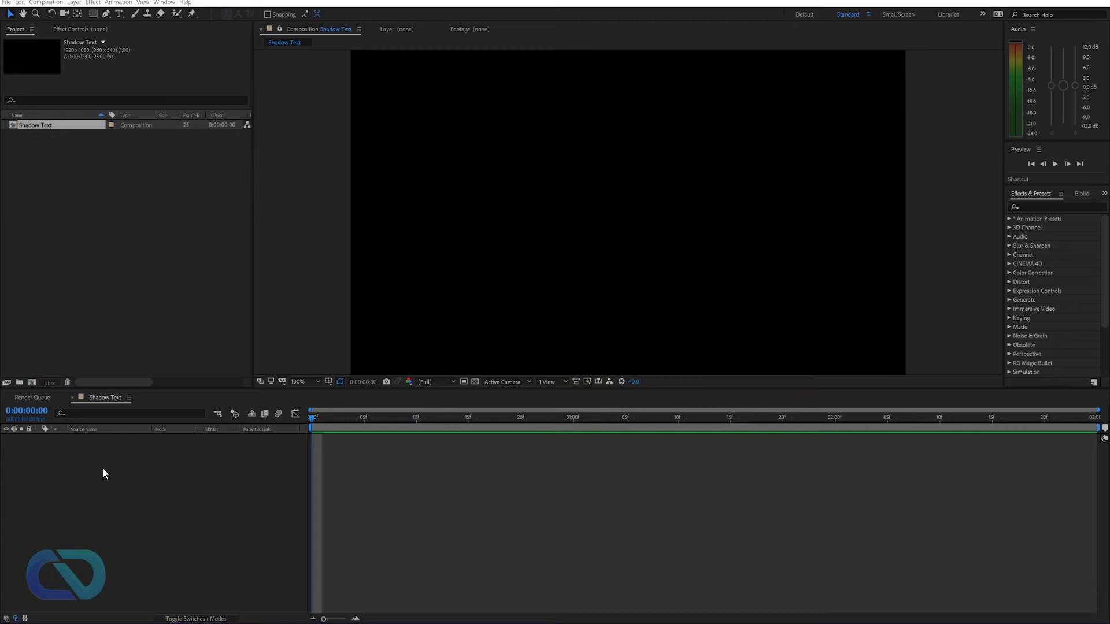
Create a full-frame dark royal blue solid layer in the Shadow Text composition as the background.
right_click(87, 468)
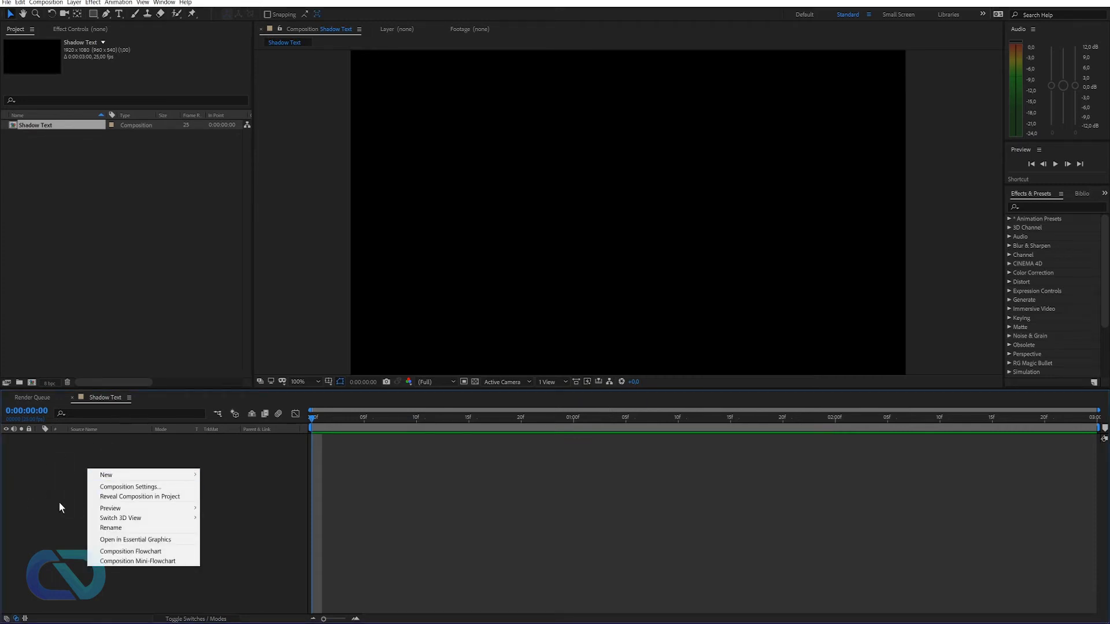
mouse_move(110, 475)
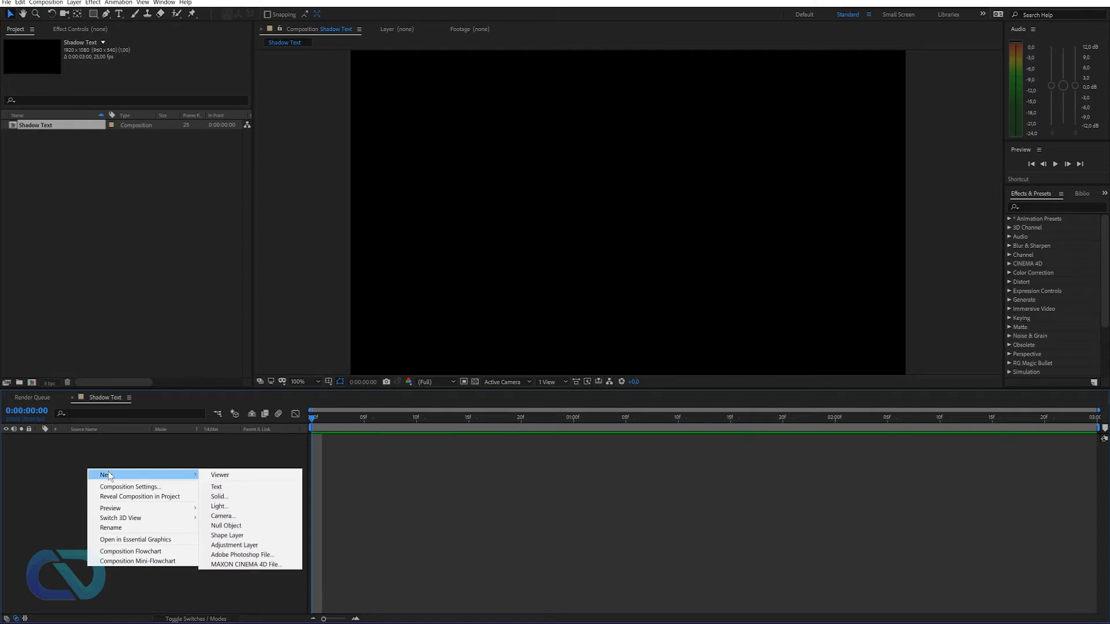
click(223, 495)
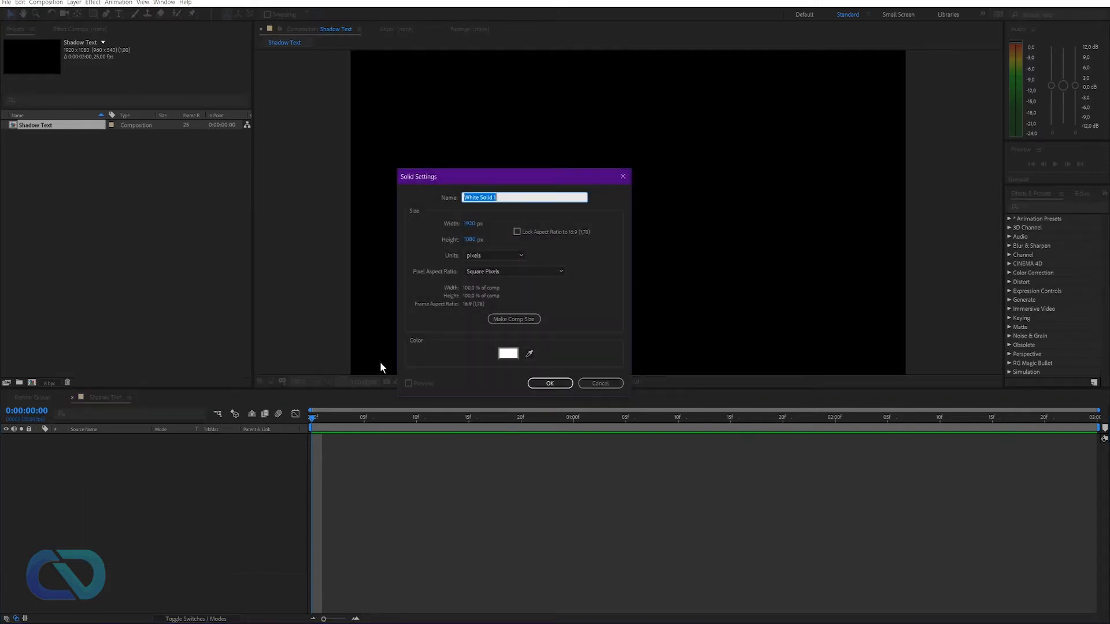
click(514, 355)
click(846, 255)
drag(846, 254, 847, 252)
click(926, 199)
click(550, 383)
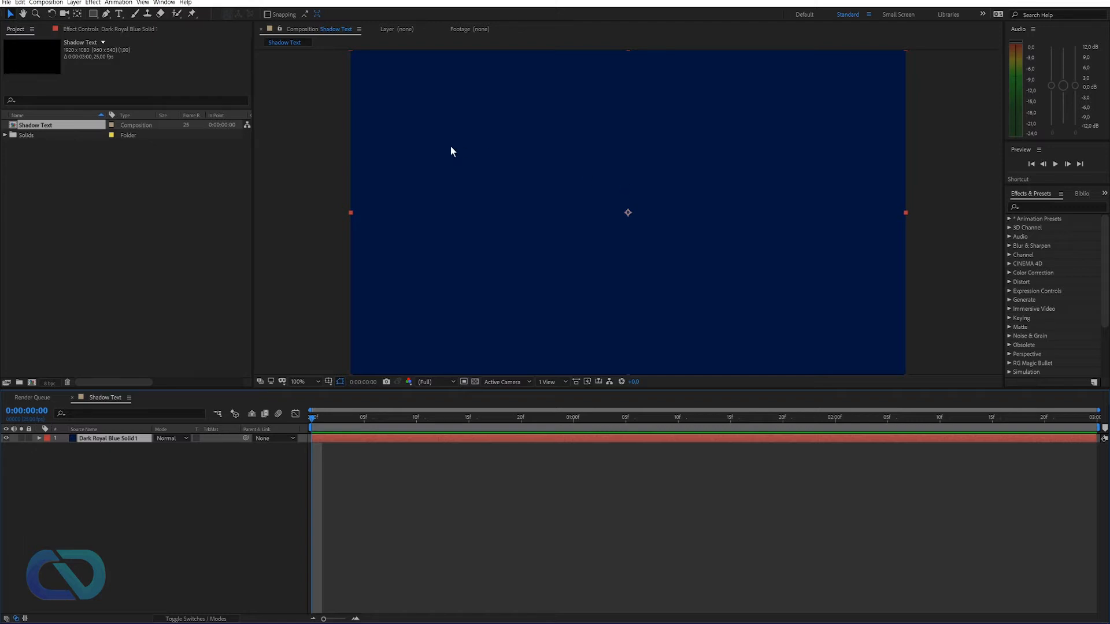
key(t)
click(125, 520)
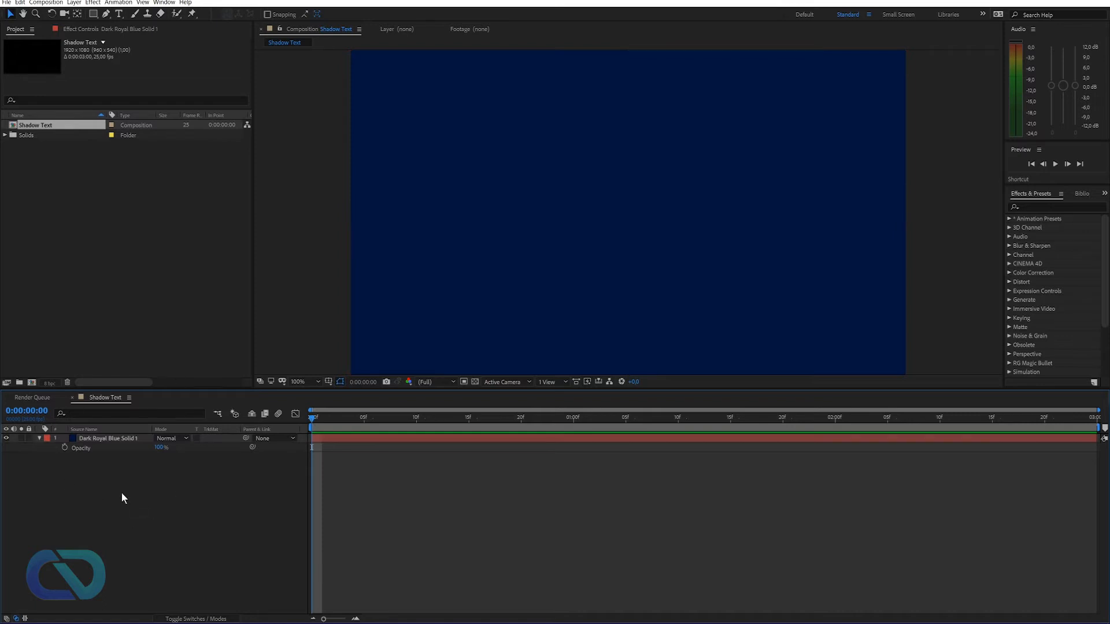
Add a white text layer reading "Cathydirector" above the blue solid.
right_click(104, 508)
mouse_move(147, 514)
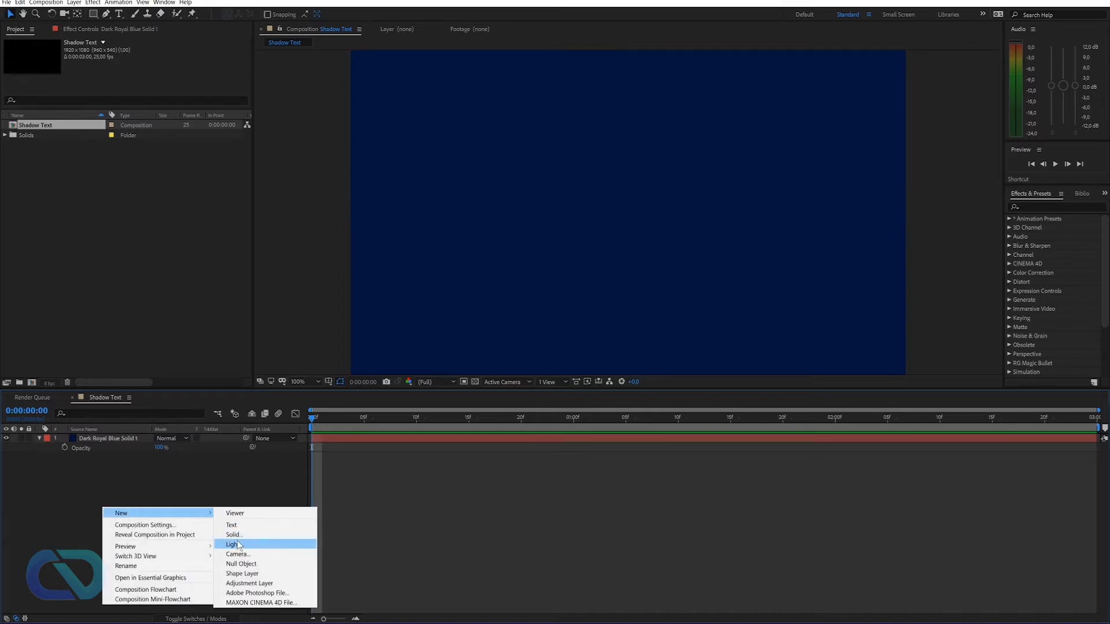
click(232, 525)
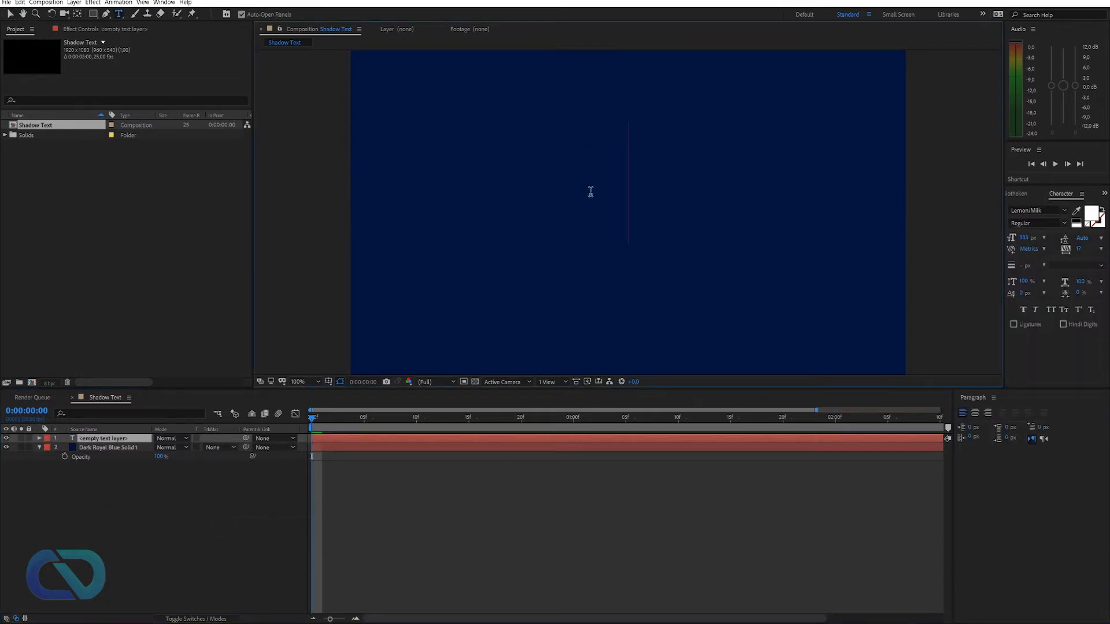
text(Cathy)
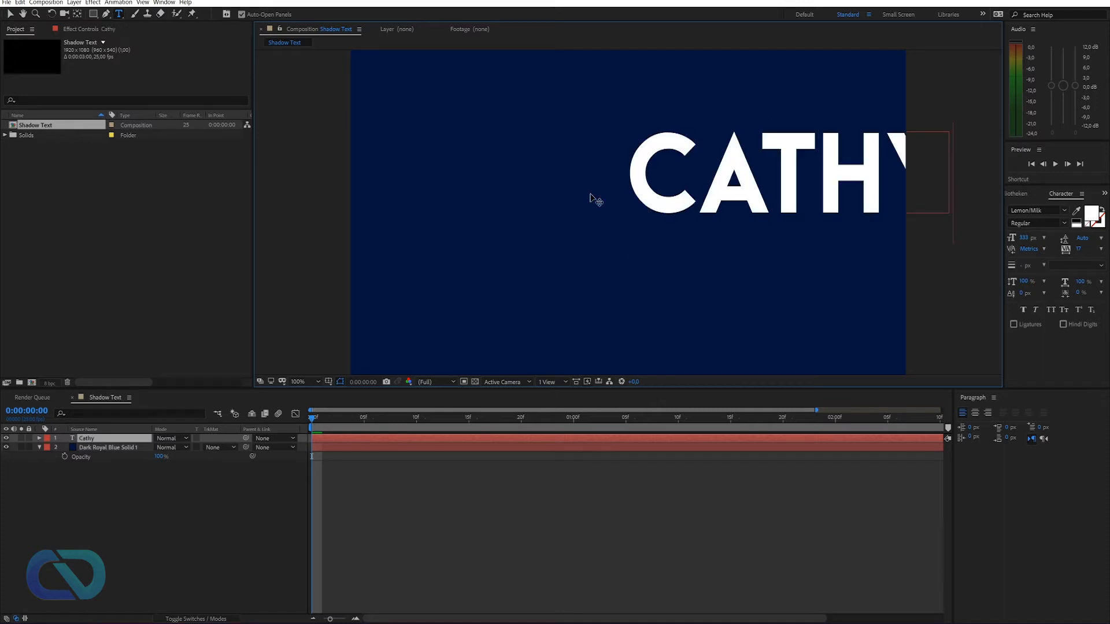
text(directo)
click(584, 509)
click(9, 19)
Reduce the text to 178 px and centre it in the frame.
drag(718, 194, 454, 216)
key(t)
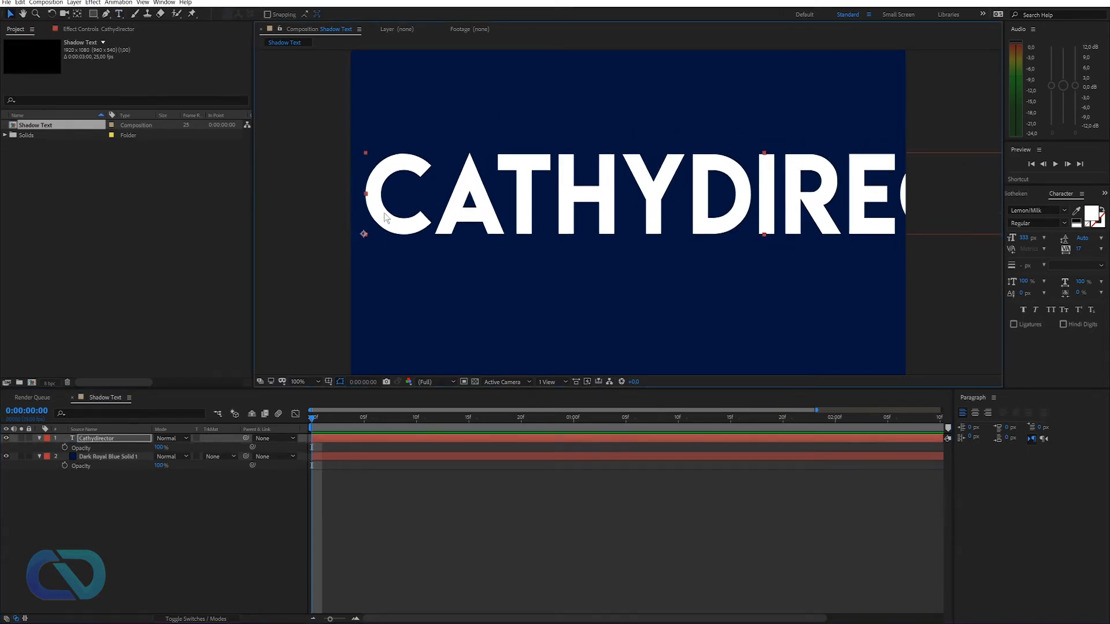
double_click(384, 213)
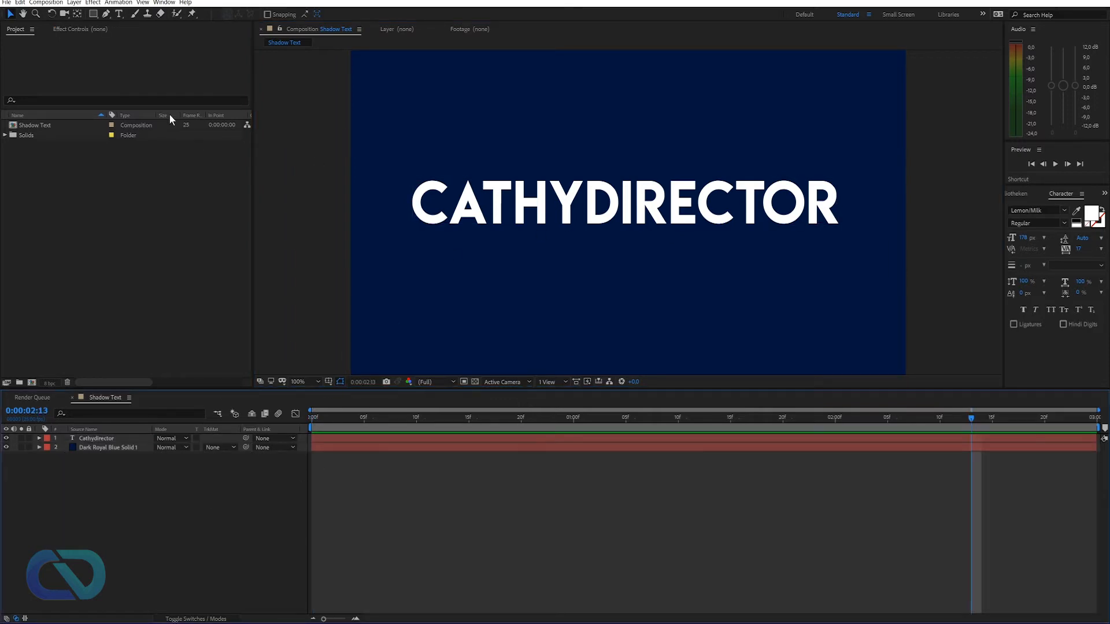
Draw a small ellipse shape just below the text and set its fill to white.
click(94, 15)
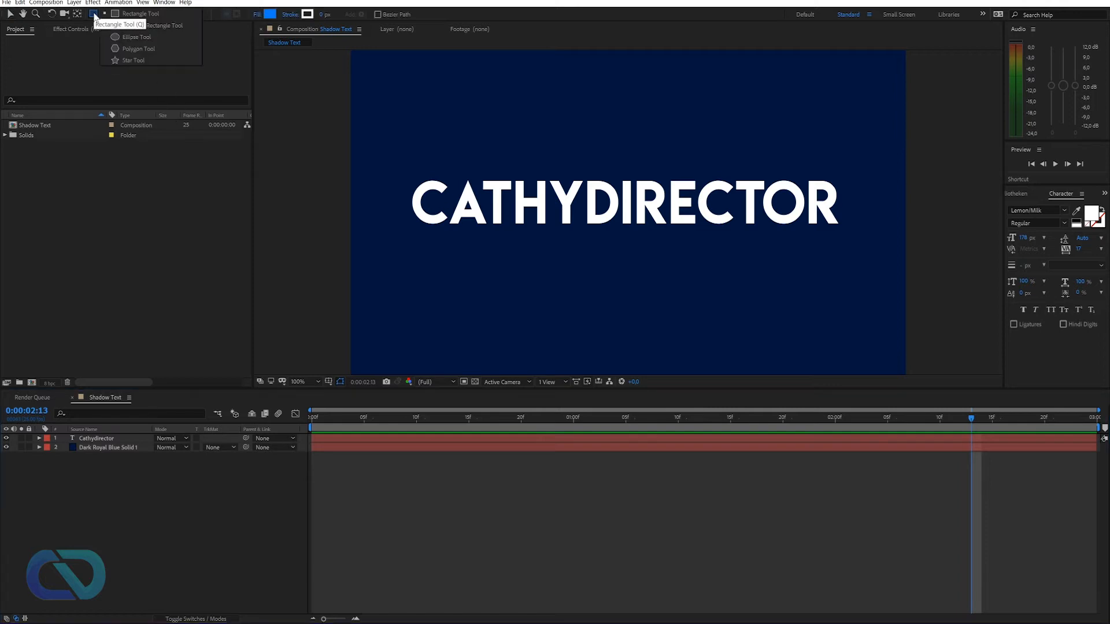
click(140, 37)
drag(636, 253, 645, 262)
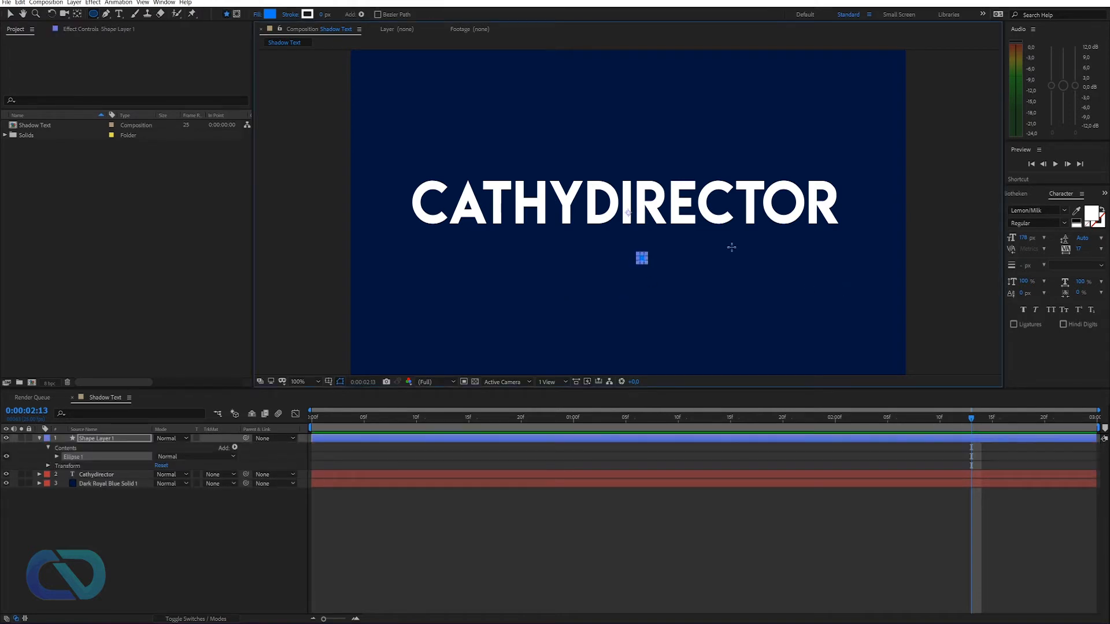
click(269, 14)
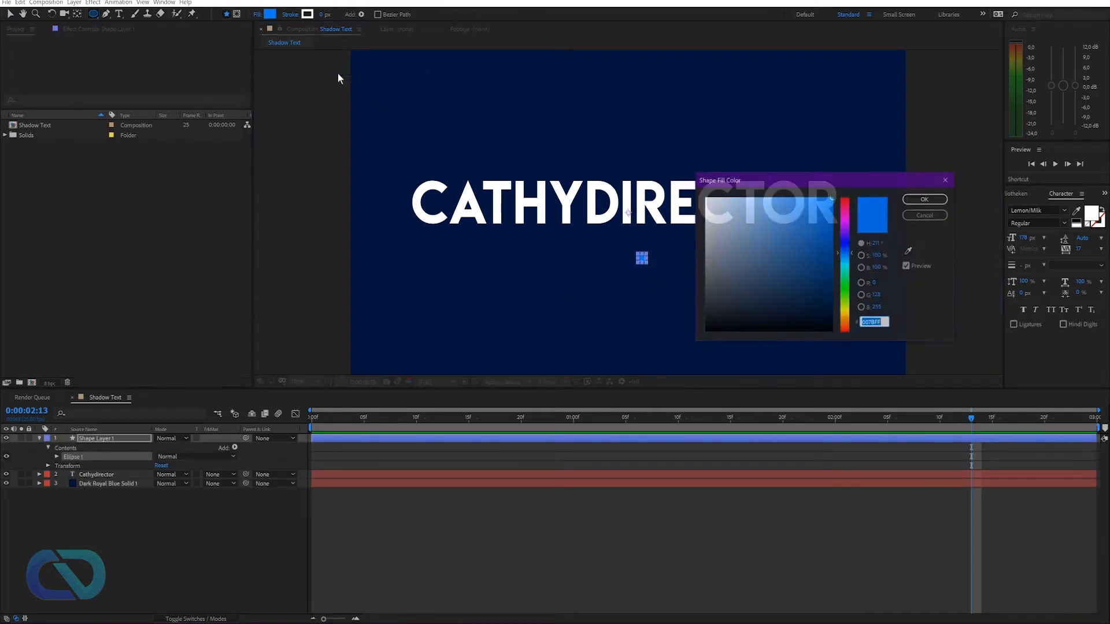
click(705, 197)
click(915, 199)
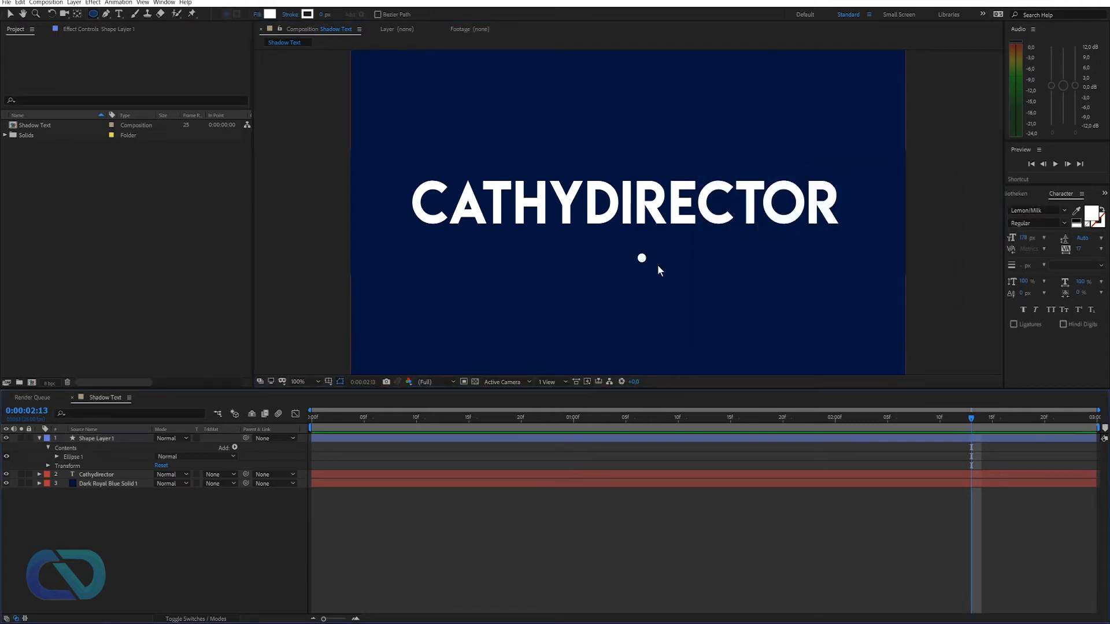
Select the white ellipse and stretch it slightly wider.
key(v)
click(642, 259)
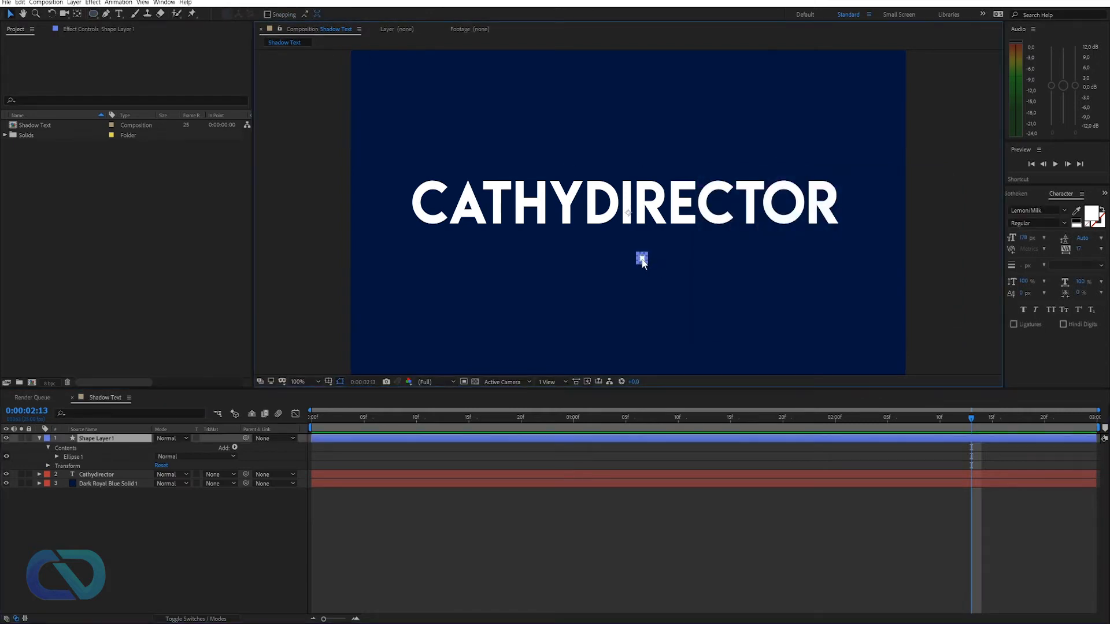
drag(644, 256, 648, 253)
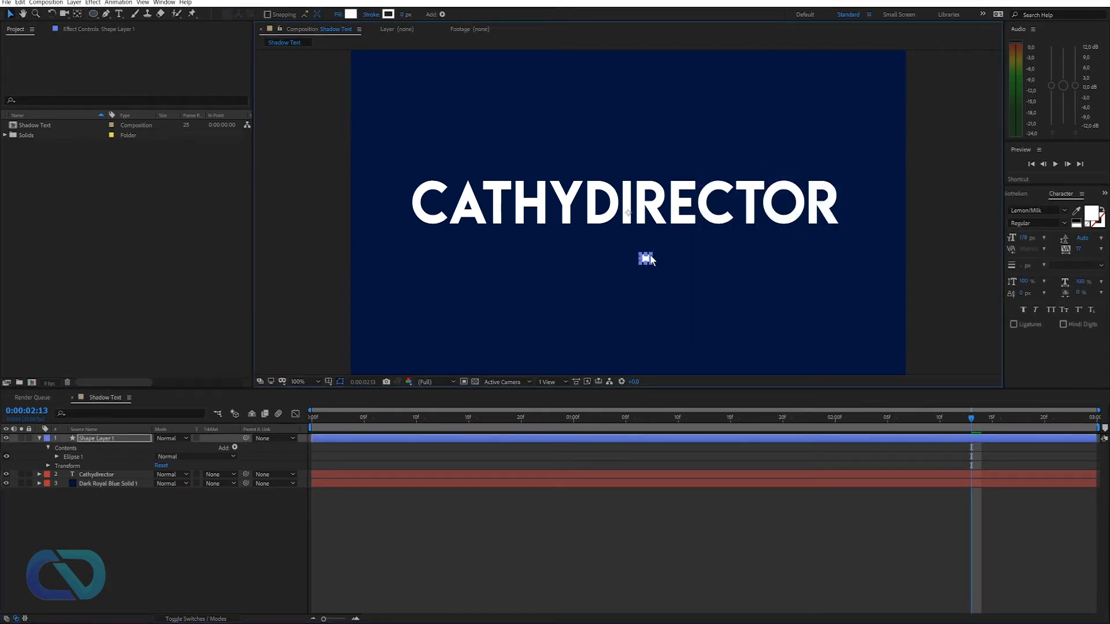
Set a Position keyframe for the ellipse at the first frame, placing it outside the frame's left edge at about -54, 320.
key(Home)
key(alt+shift+p)
drag(658, 269, 340, 245)
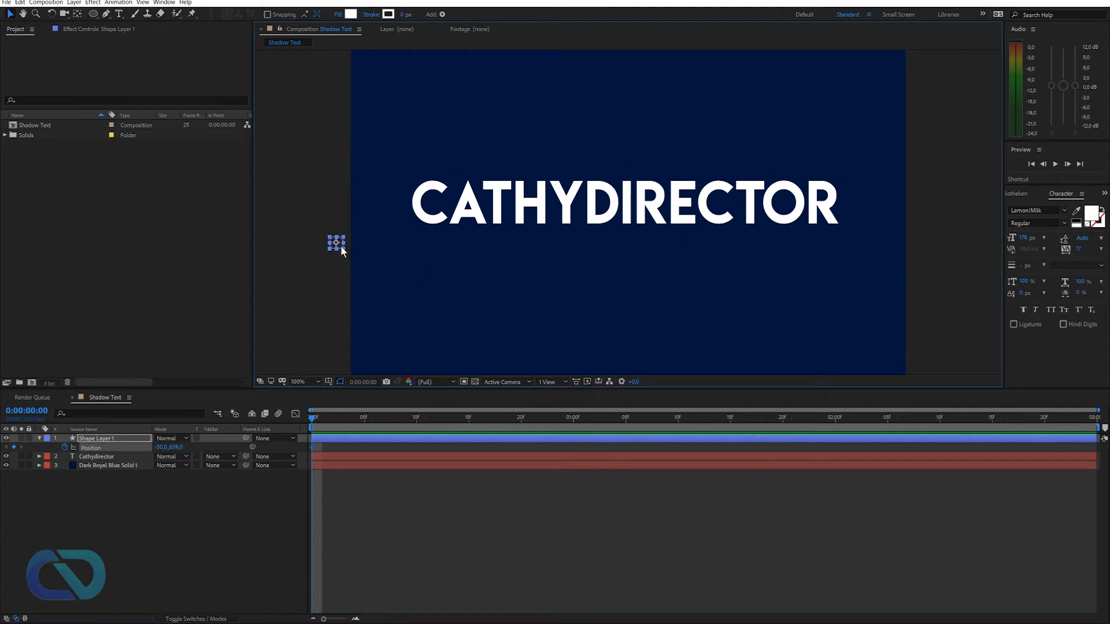
drag(342, 247, 341, 150)
At 0:00:02:24, move the ellipse horizontally to just past the frame's right edge as a second Position keyframe, and preview the motion.
drag(1076, 417, 1086, 416)
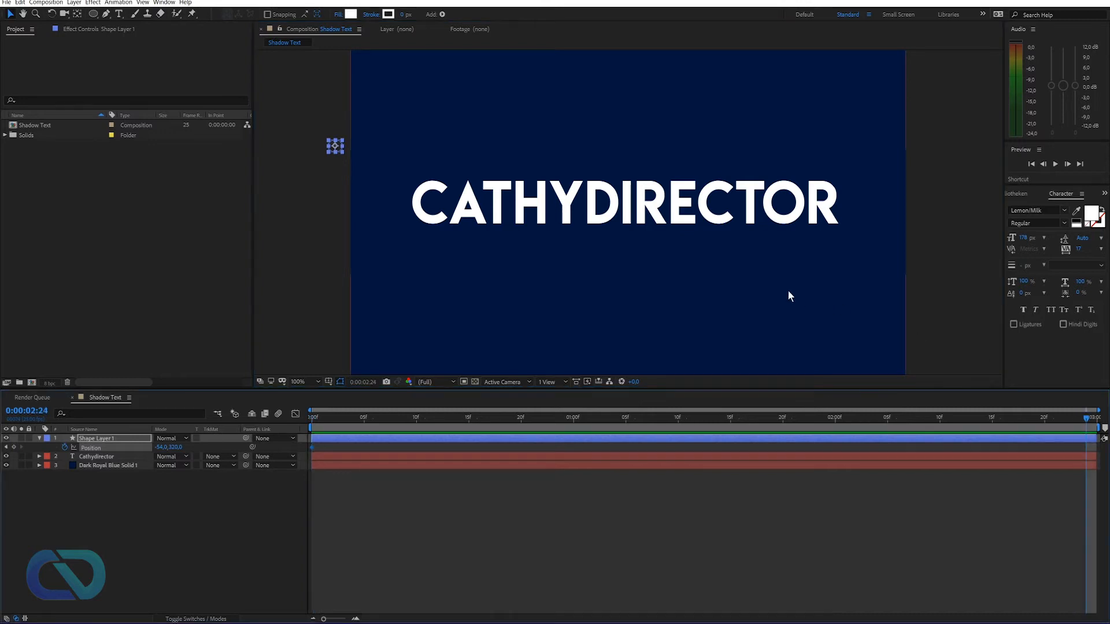
click(336, 148)
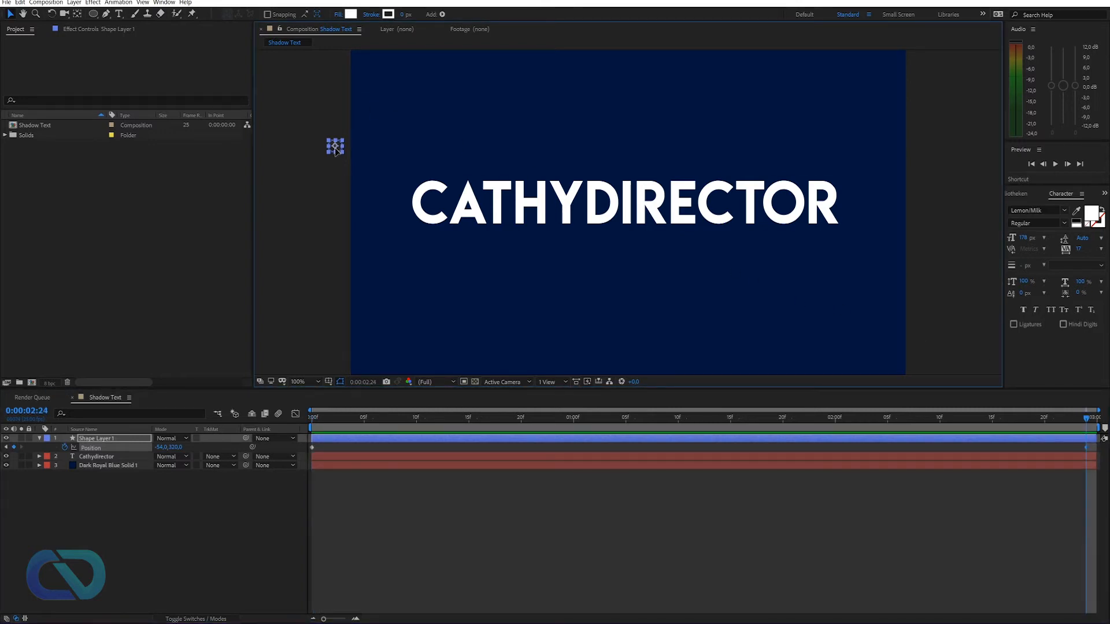
drag(335, 149, 972, 150)
drag(957, 187, 916, 184)
click(453, 547)
key(space)
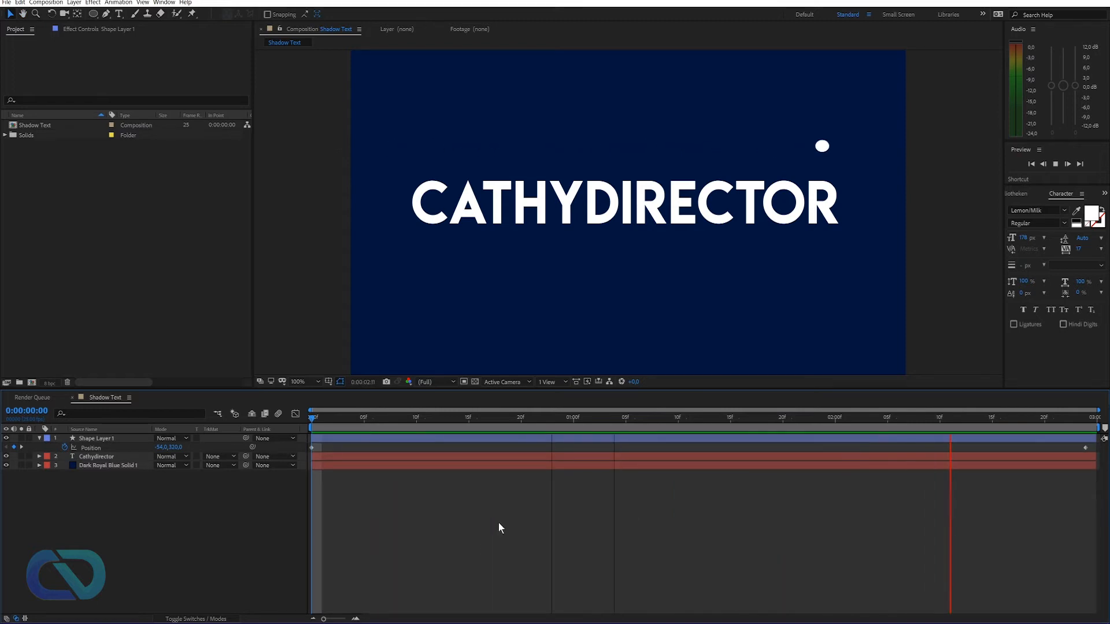
key(space)
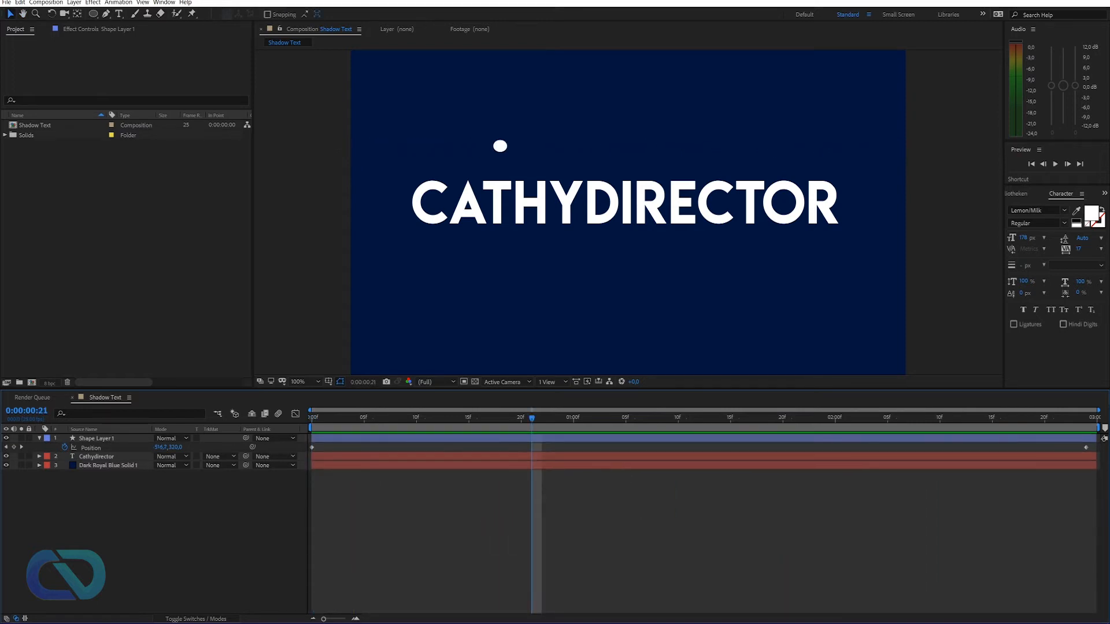
Apply the Fill effect to the Cathydirector text layer.
click(95, 457)
key(ctrl+5)
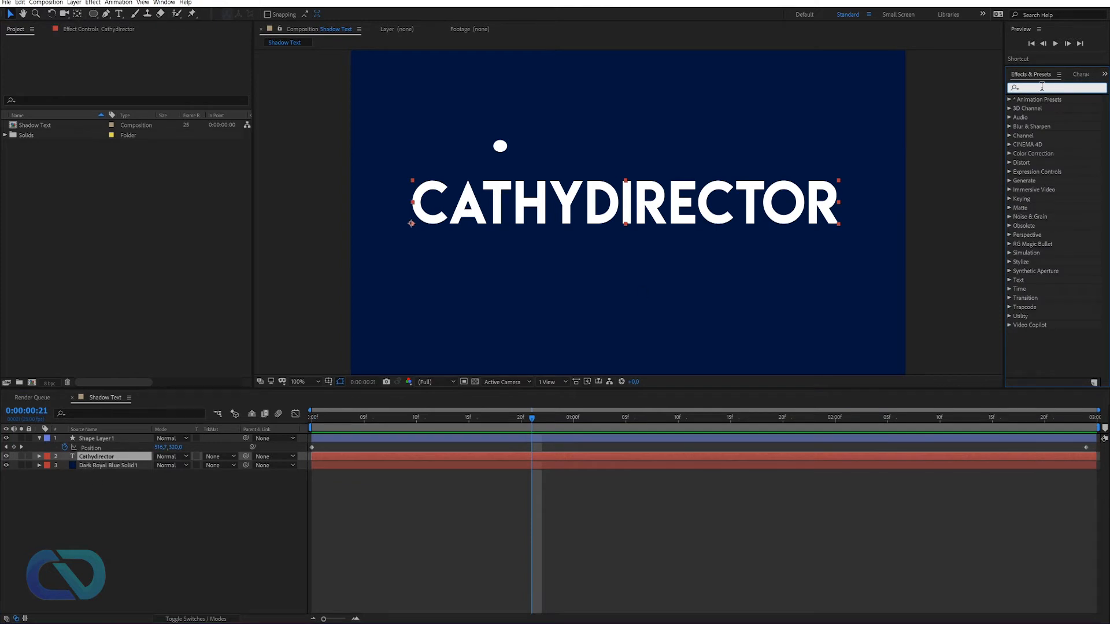
text(fill)
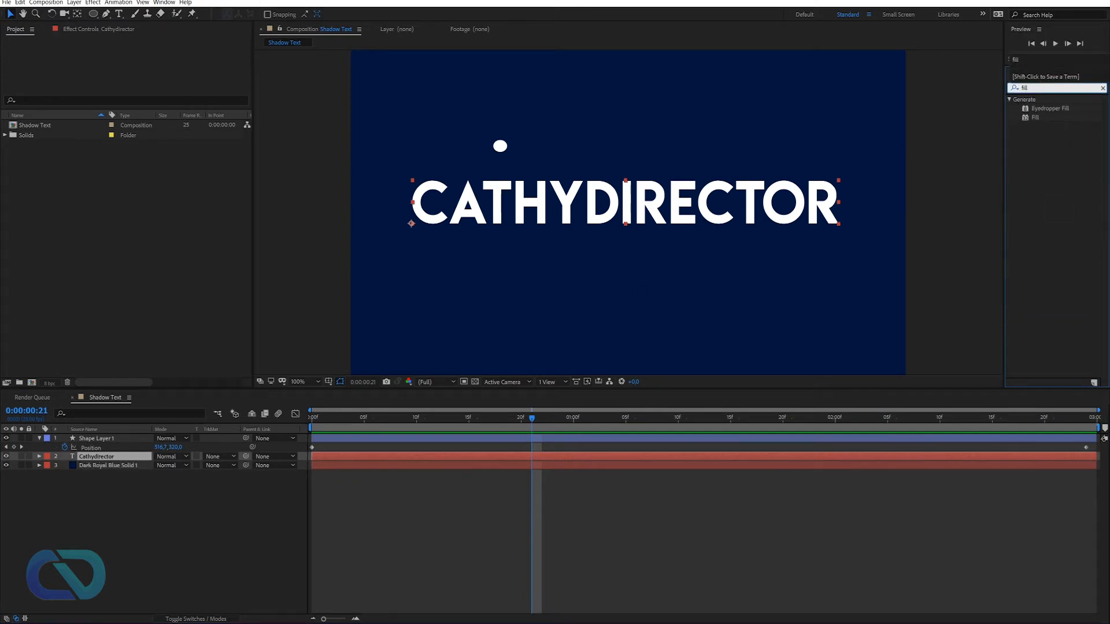
drag(1037, 117, 750, 188)
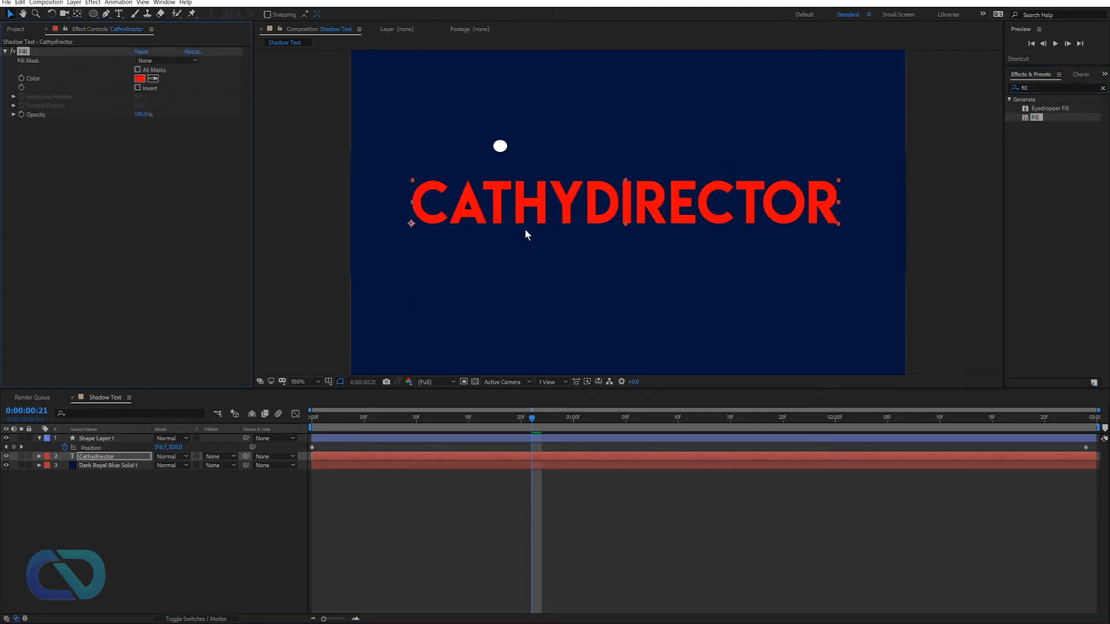
Set the text's Fill effect color to the near-black blue 00111E.
click(139, 78)
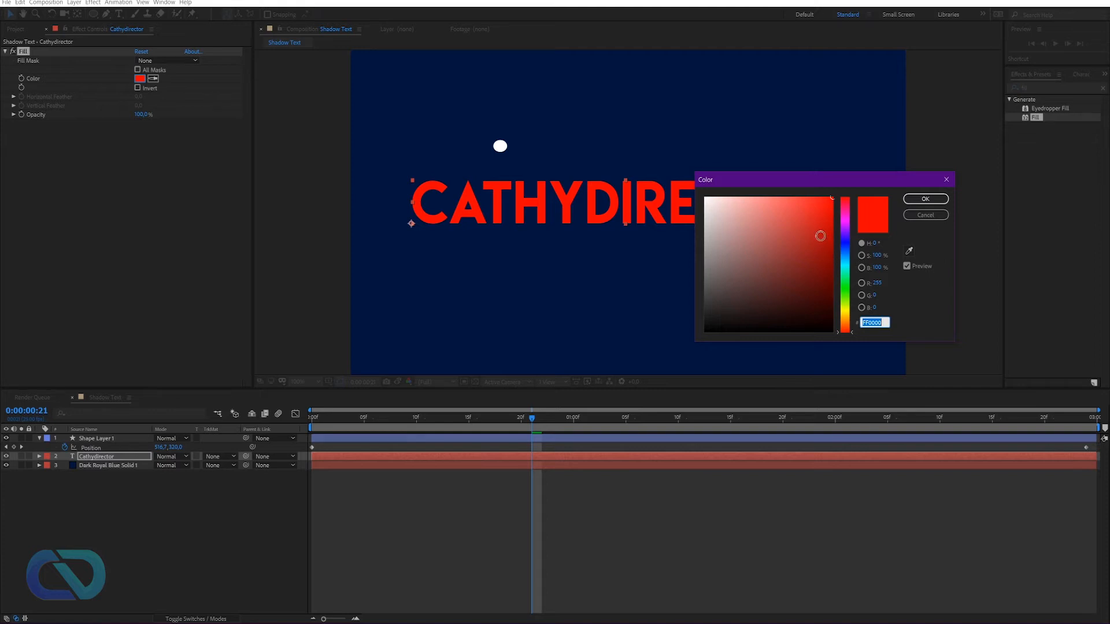
click(845, 332)
click(845, 253)
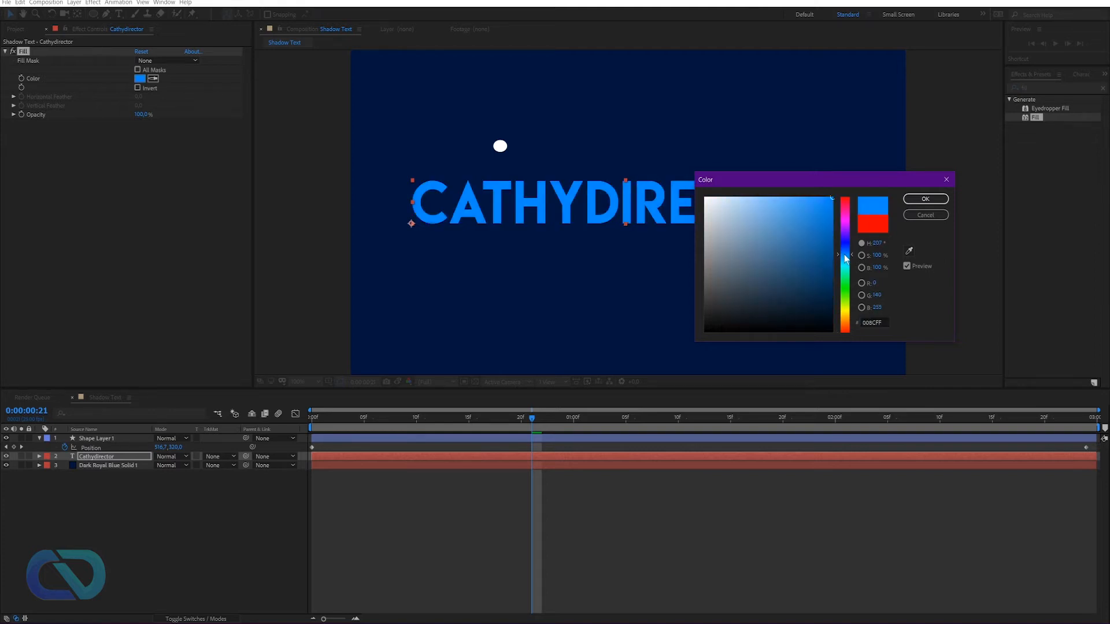
click(833, 312)
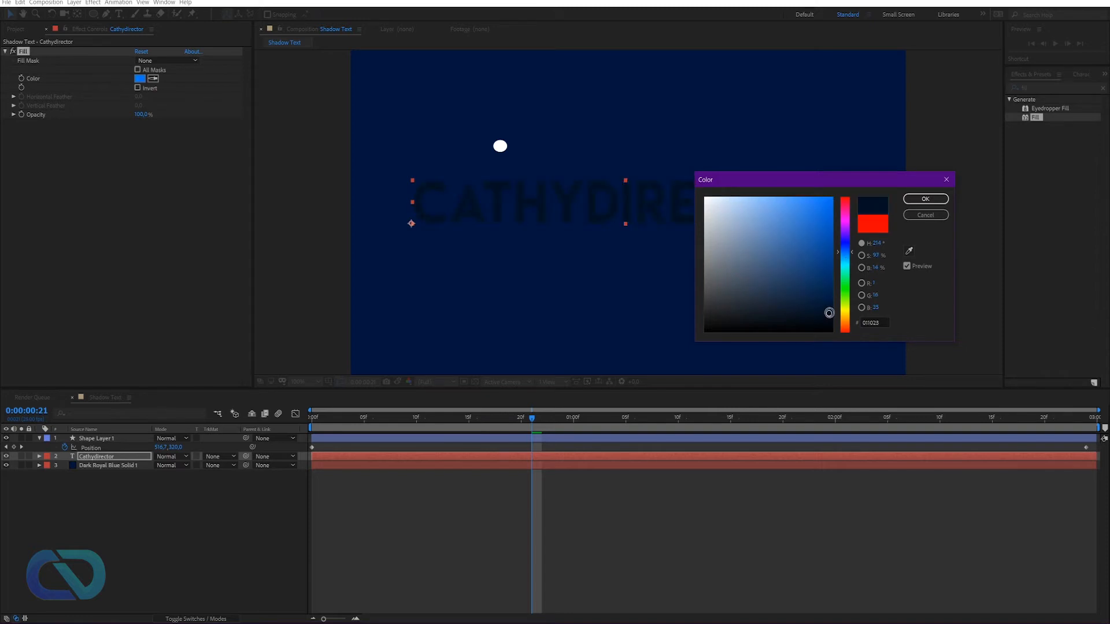
drag(833, 312, 846, 317)
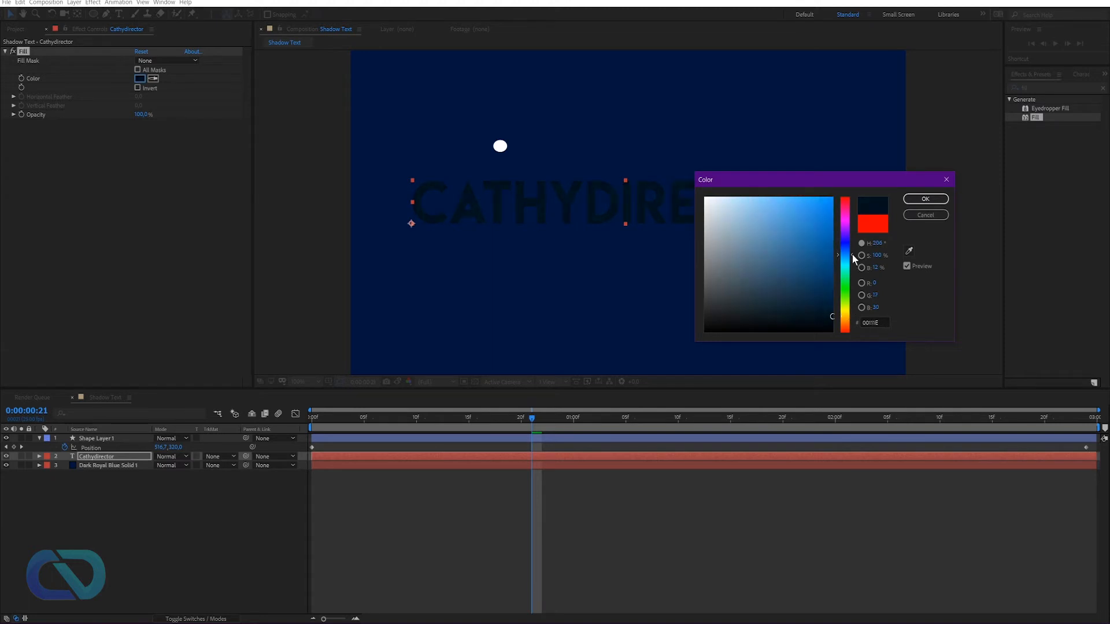
click(926, 198)
Recolor the background solid to a brighter deep royal blue in its solid settings.
click(109, 465)
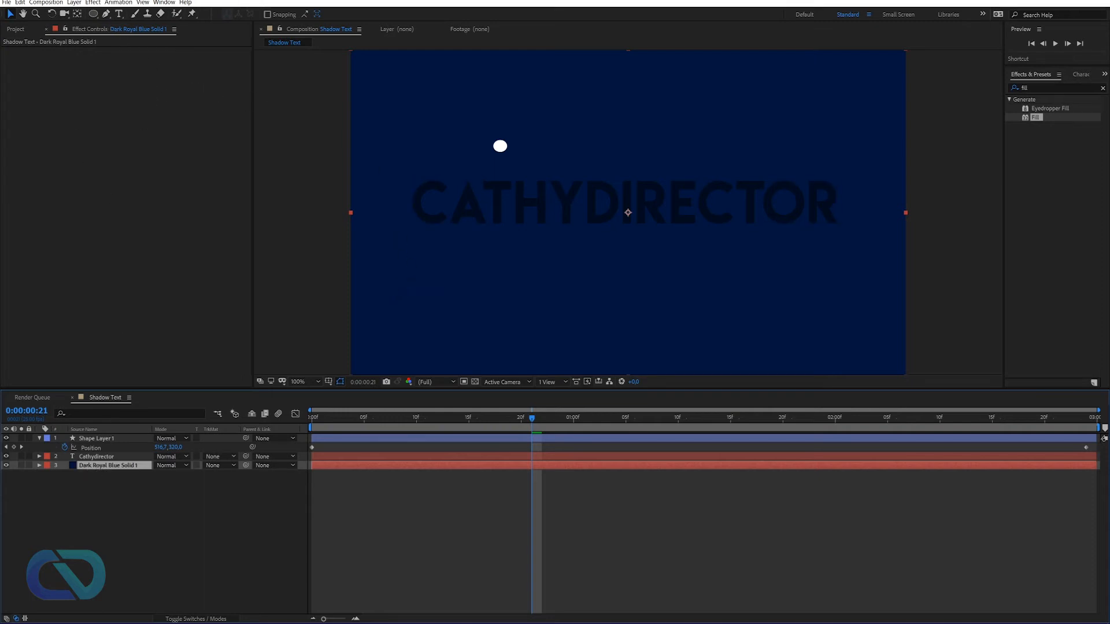
click(74, 2)
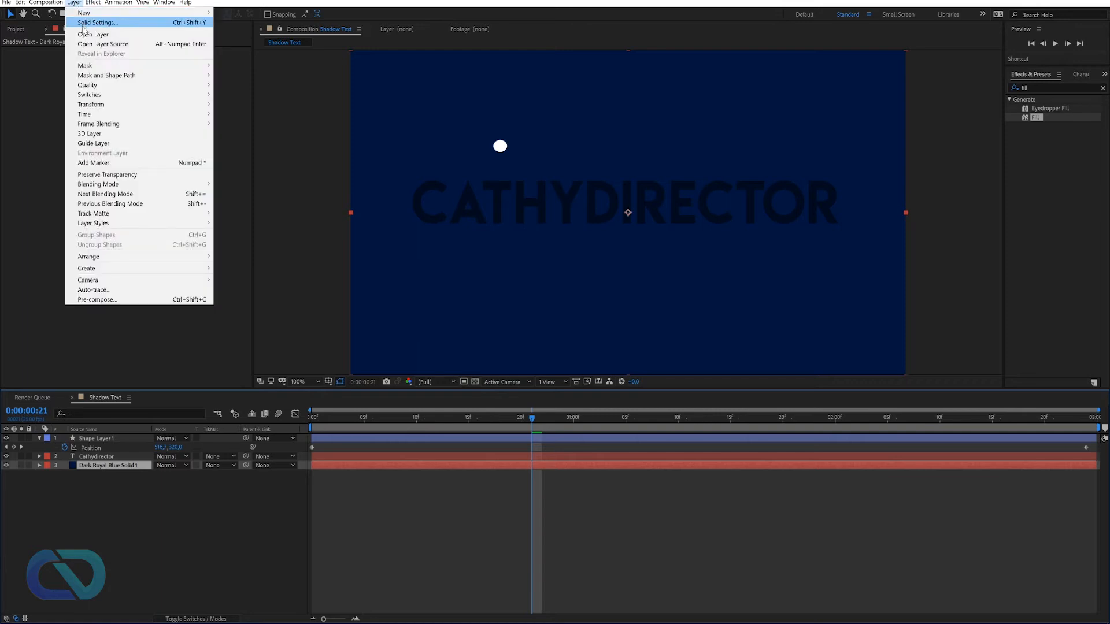
click(84, 23)
click(799, 332)
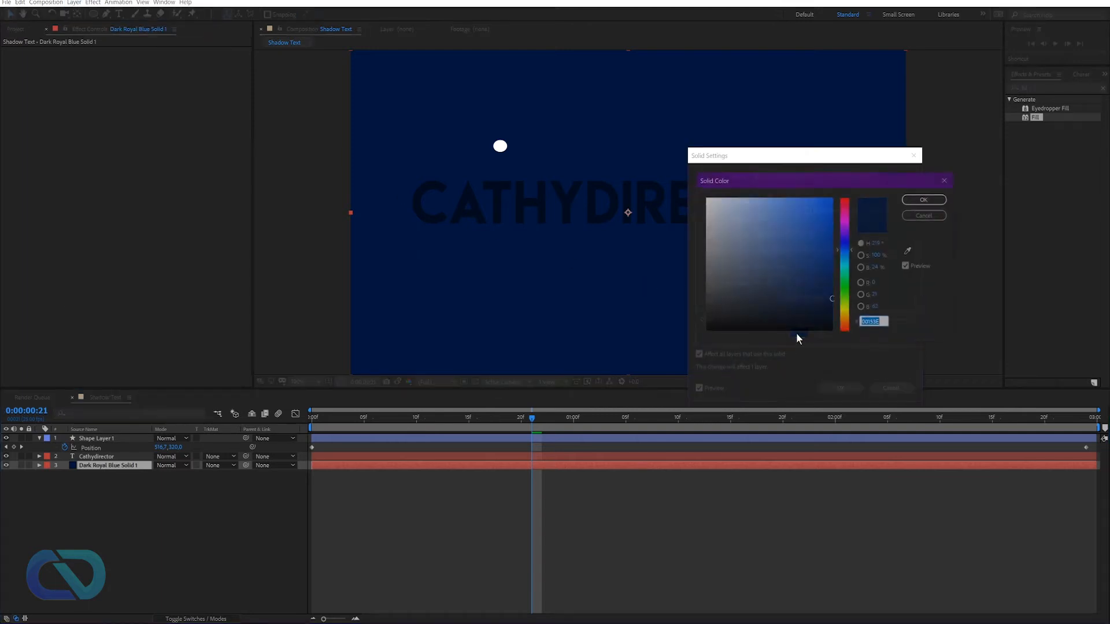
click(834, 283)
click(831, 275)
drag(830, 274, 833, 272)
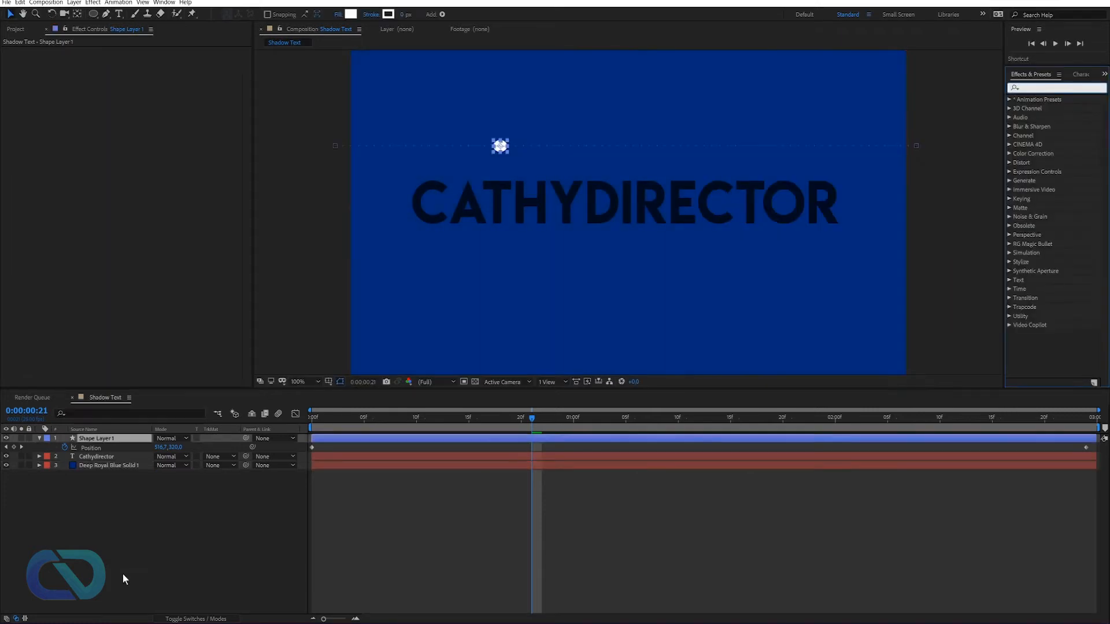
Apply the Glow effect to the ellipse shape layer and set its Glow Radius to 59.
click(123, 575)
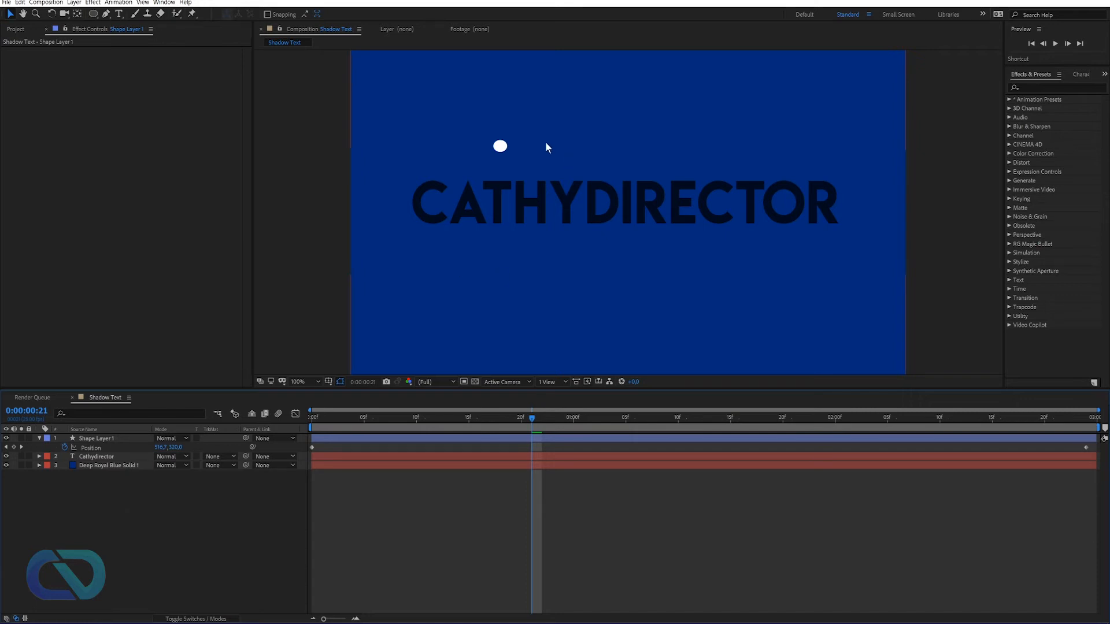
click(502, 148)
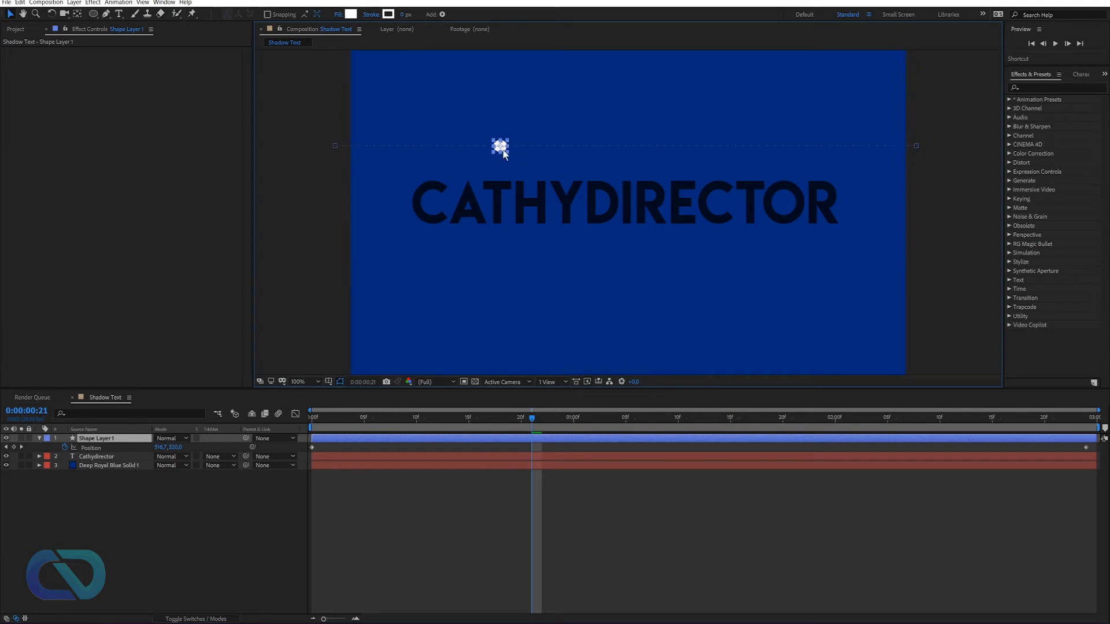
click(1072, 88)
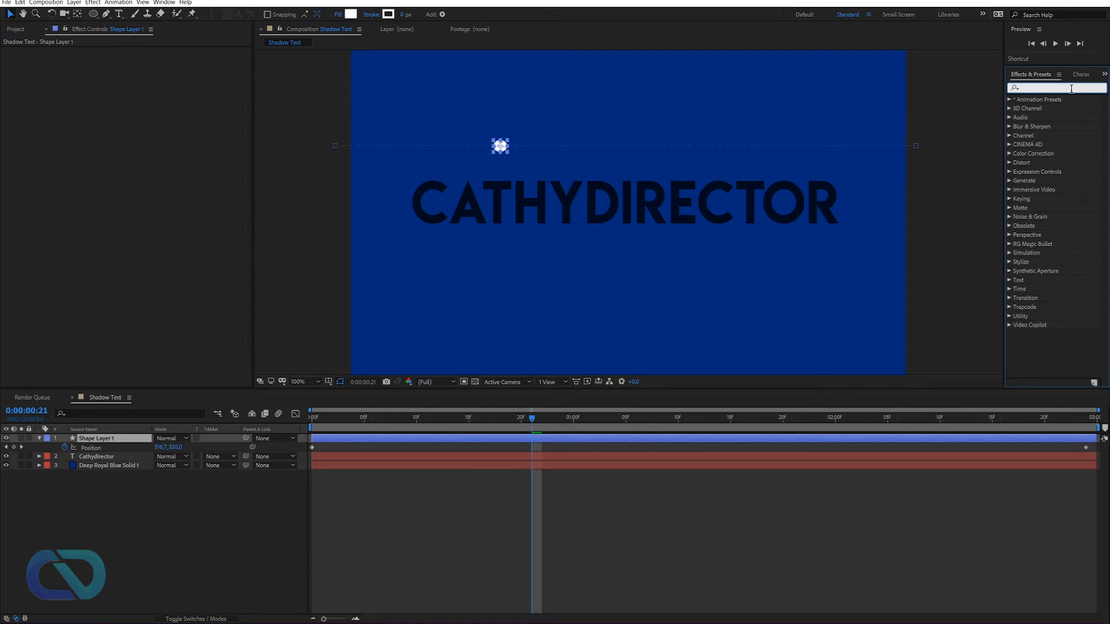
text(glow)
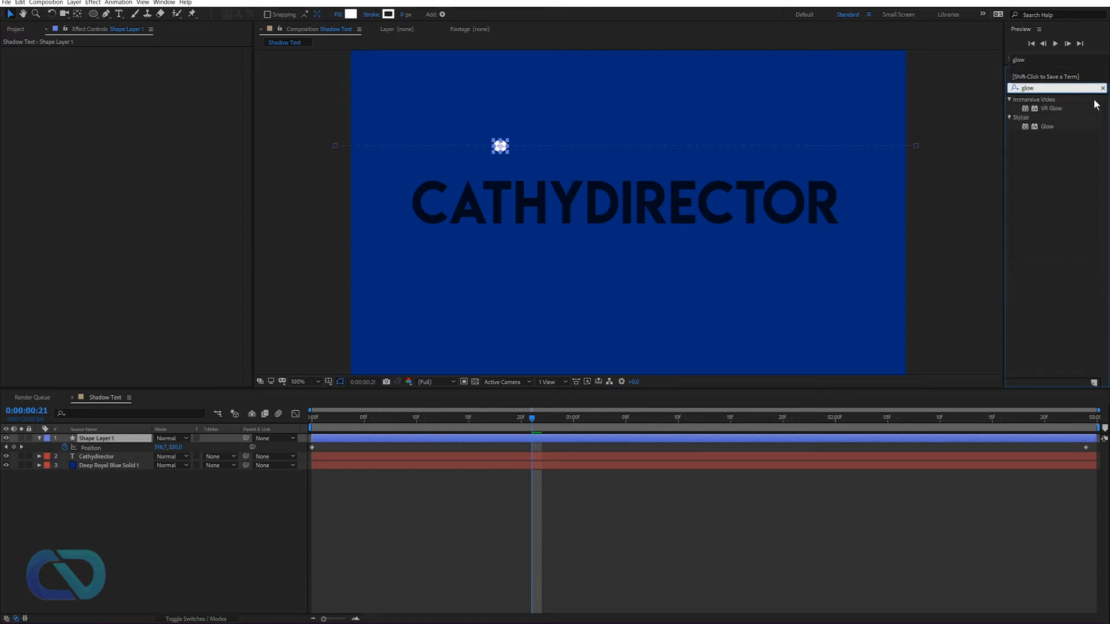
drag(1038, 129, 506, 138)
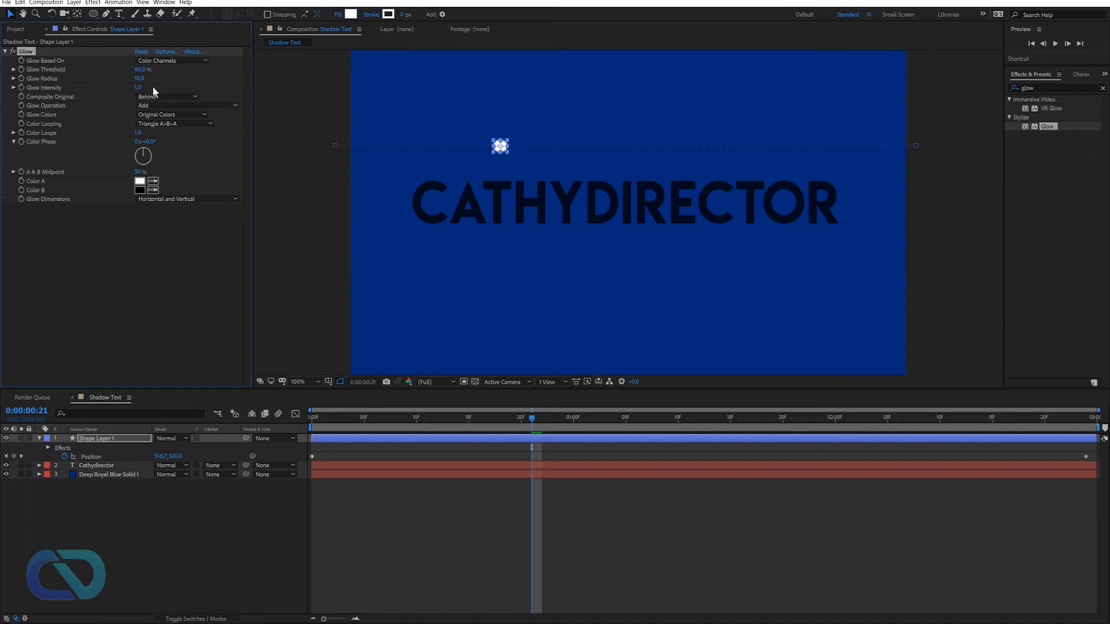
drag(140, 79, 169, 81)
click(664, 546)
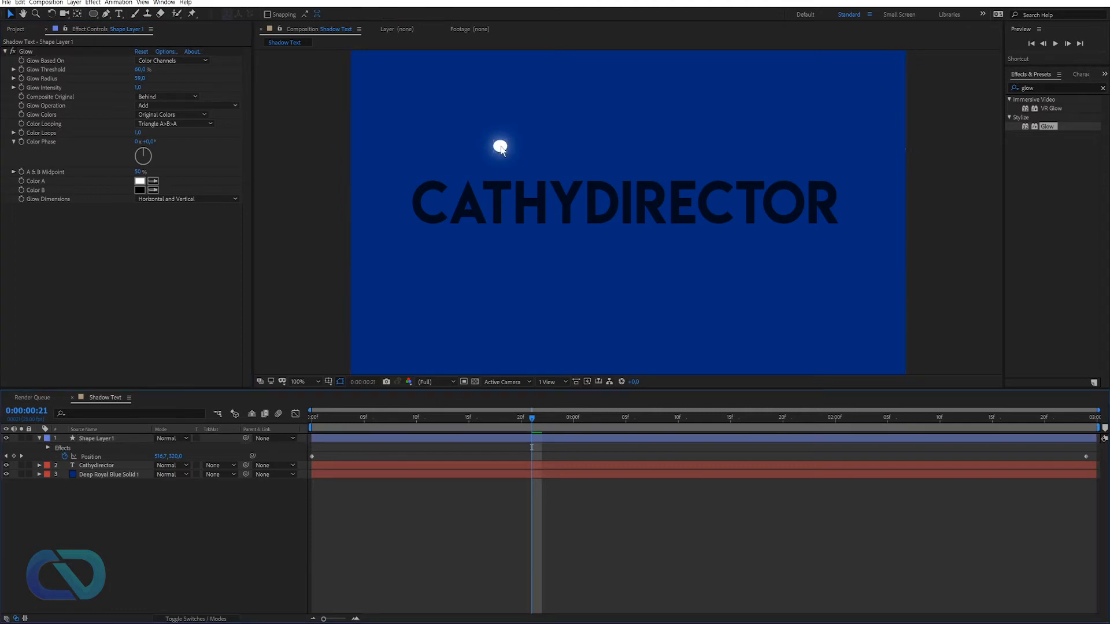
Add a second Glow effect to the ellipse layer and try a Glow Intensity of 0.3 on it.
drag(1042, 130, 180, 251)
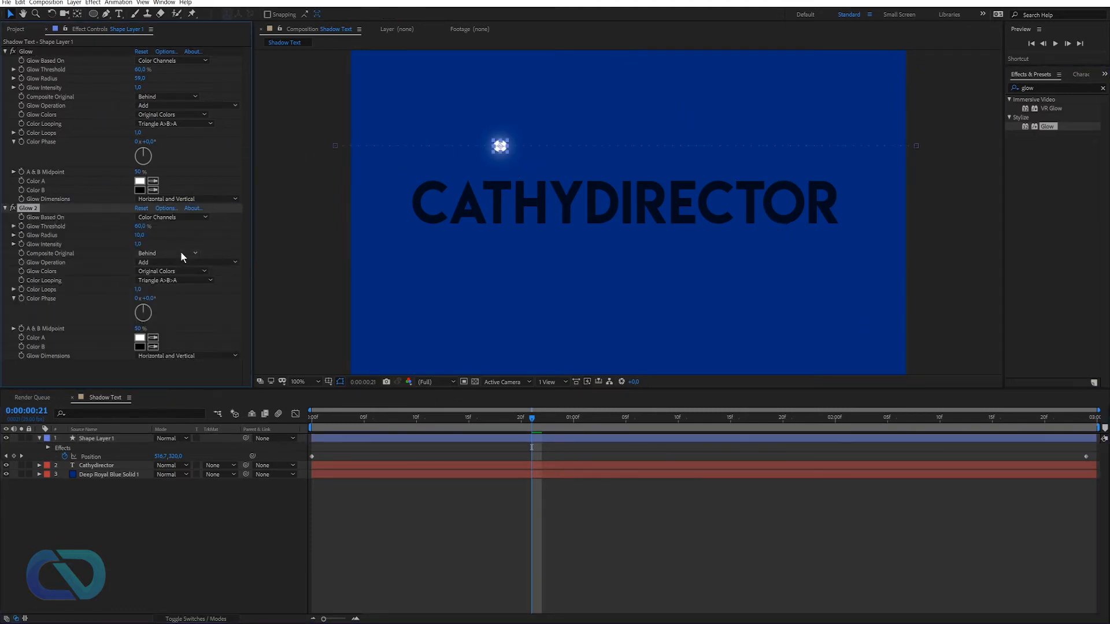
click(137, 244)
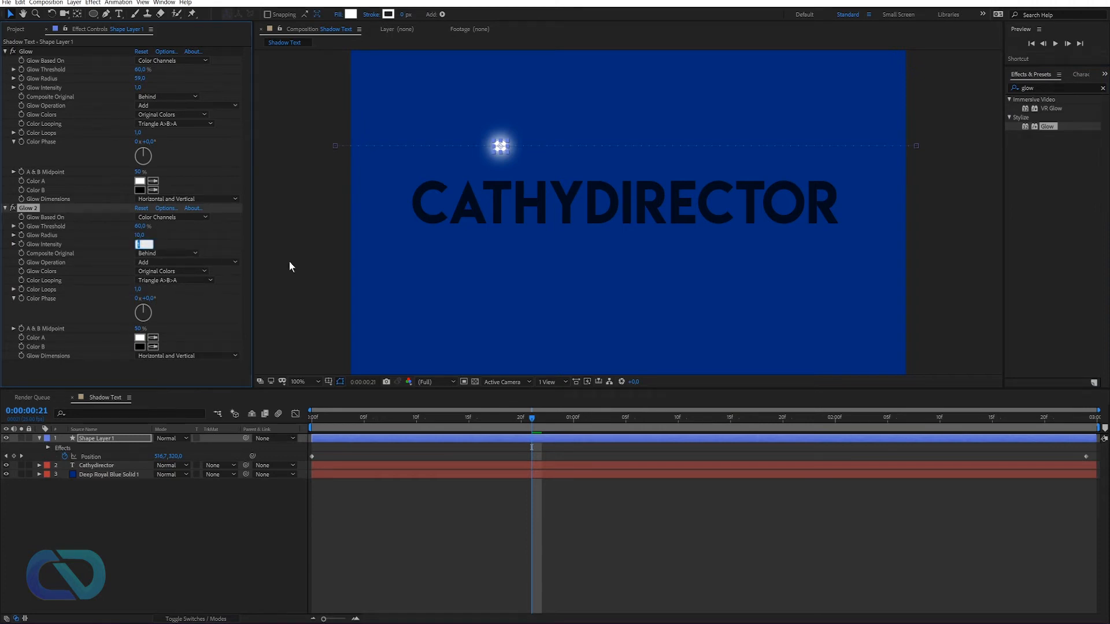
text(0,3)
key(Return)
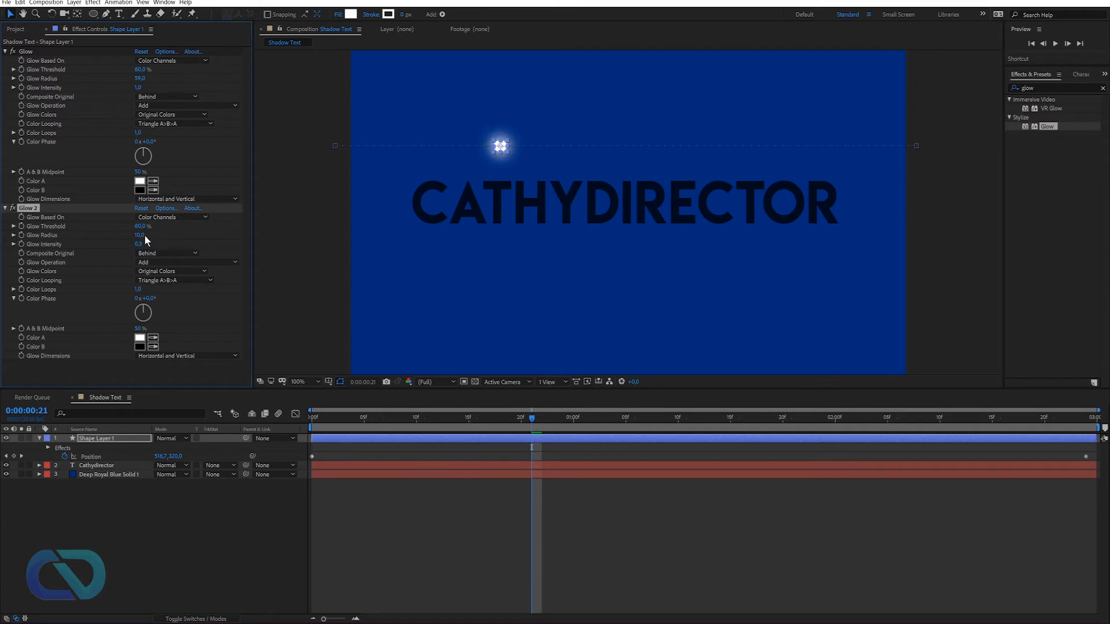
Increase the second Glow's radius and reduce the first Glow's radius to 24.
drag(140, 236, 226, 254)
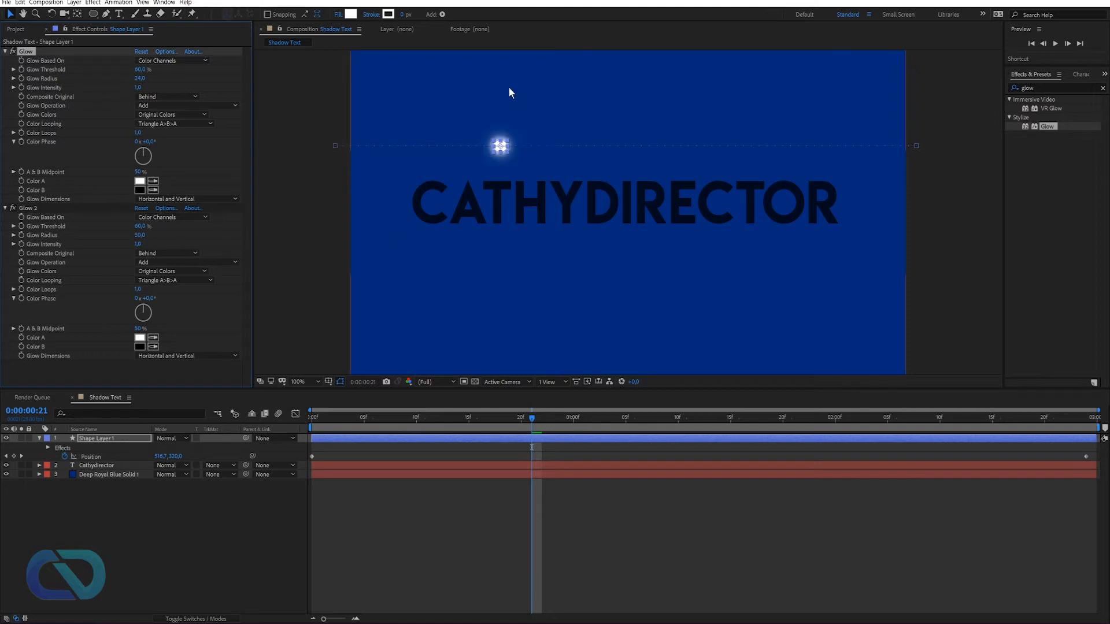
click(623, 531)
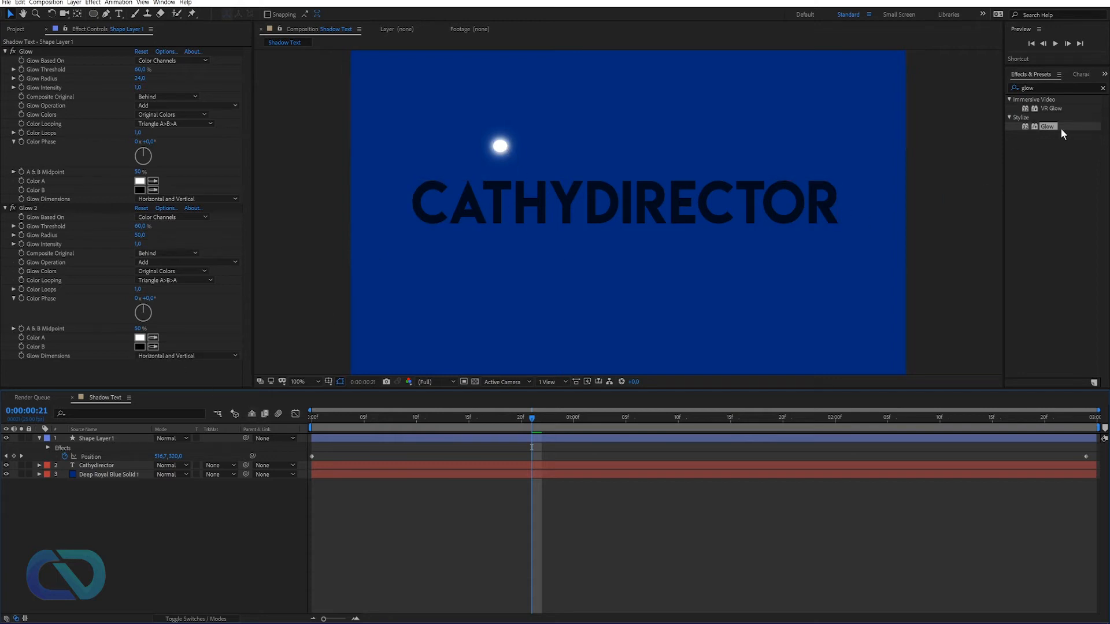
Add a third Glow effect with a radius of 24 to the ellipse, and lower the second Glow's radius to 33.
drag(1046, 126, 155, 322)
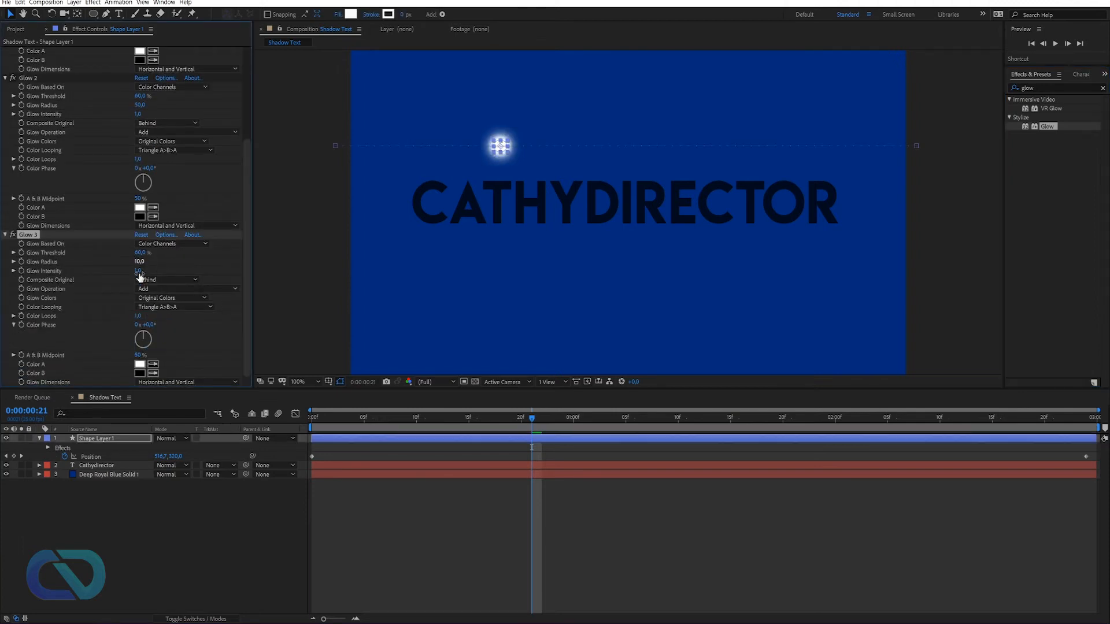
drag(141, 265, 152, 265)
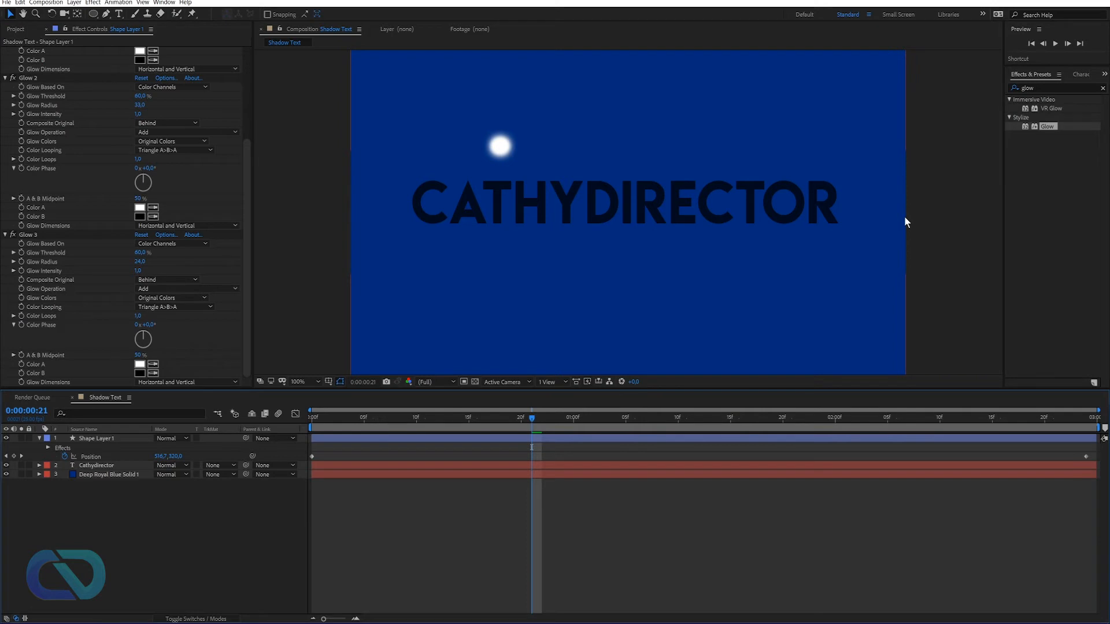
Apply the CC Composite effect to the ellipse layer and collapse its three Glow effects.
click(1016, 91)
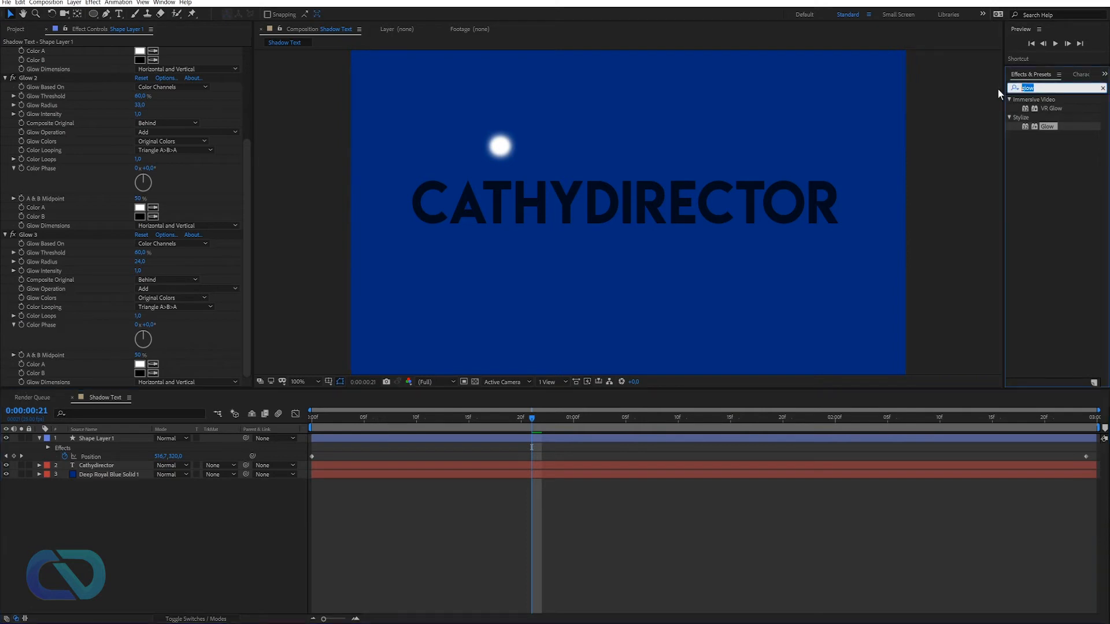
text(cc c)
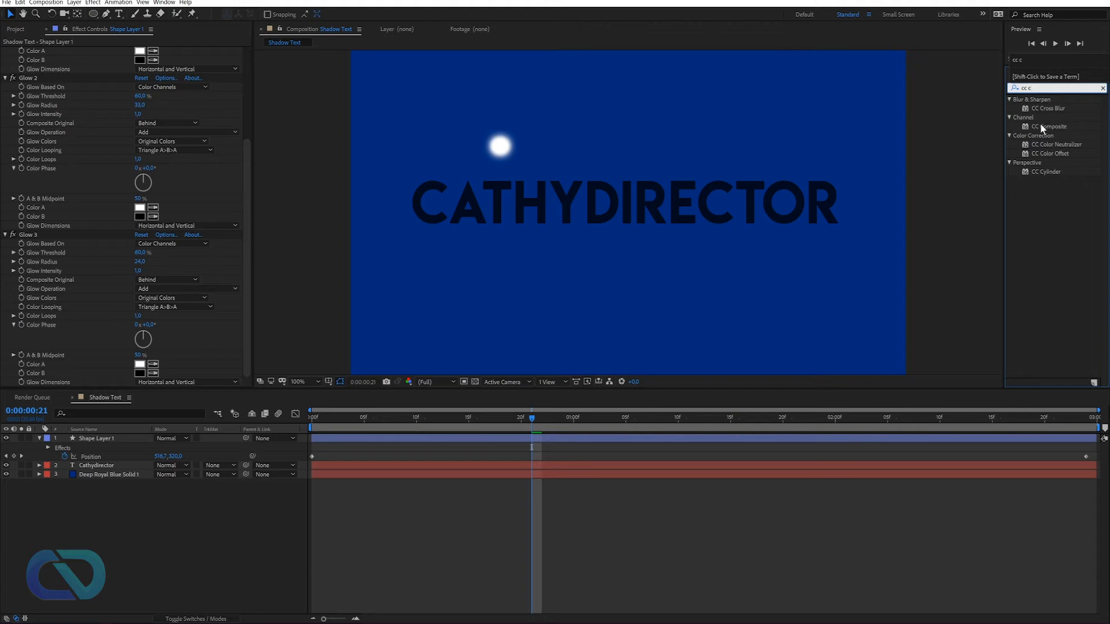
click(1041, 124)
drag(1045, 127, 804, 199)
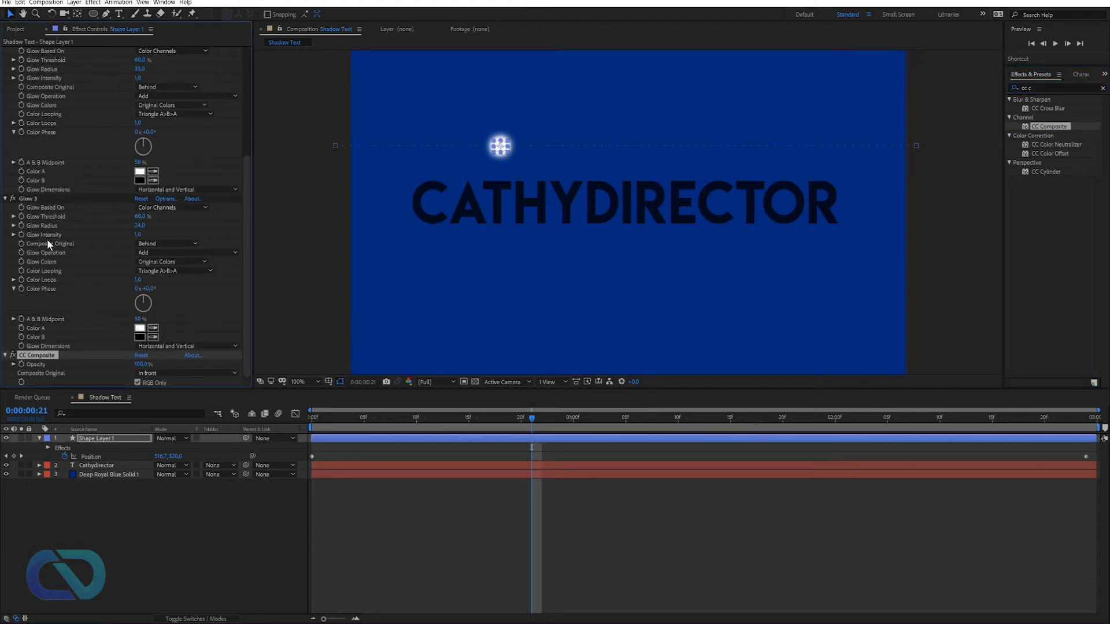
click(5, 198)
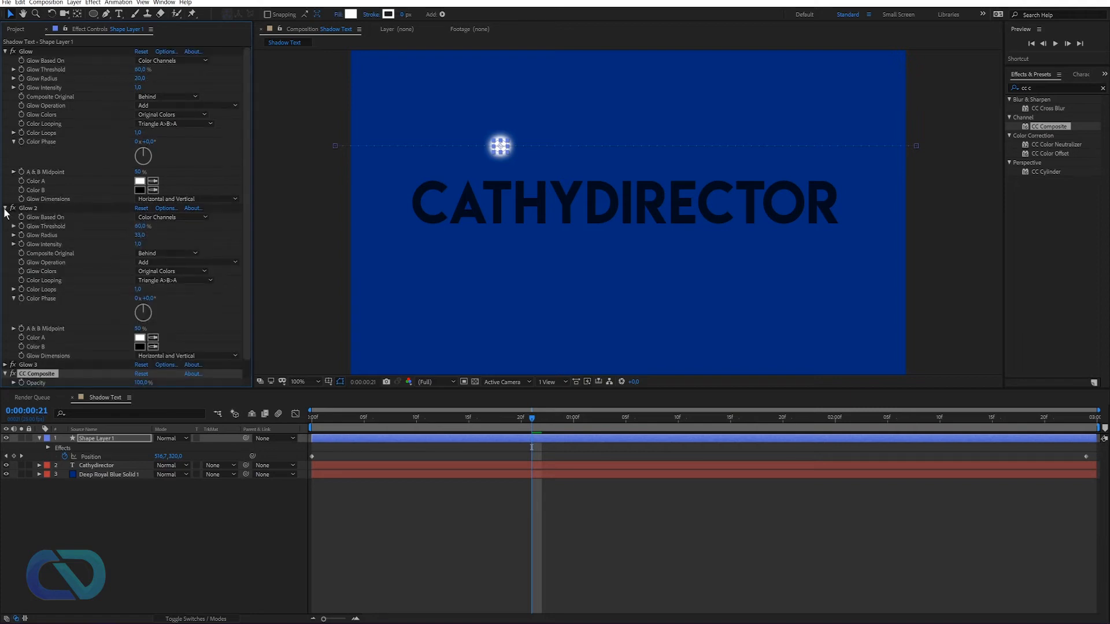
click(6, 215)
click(5, 51)
Apply a white Fill effect to the ellipse layer and place it above CC Composite in the effect order.
click(1034, 88)
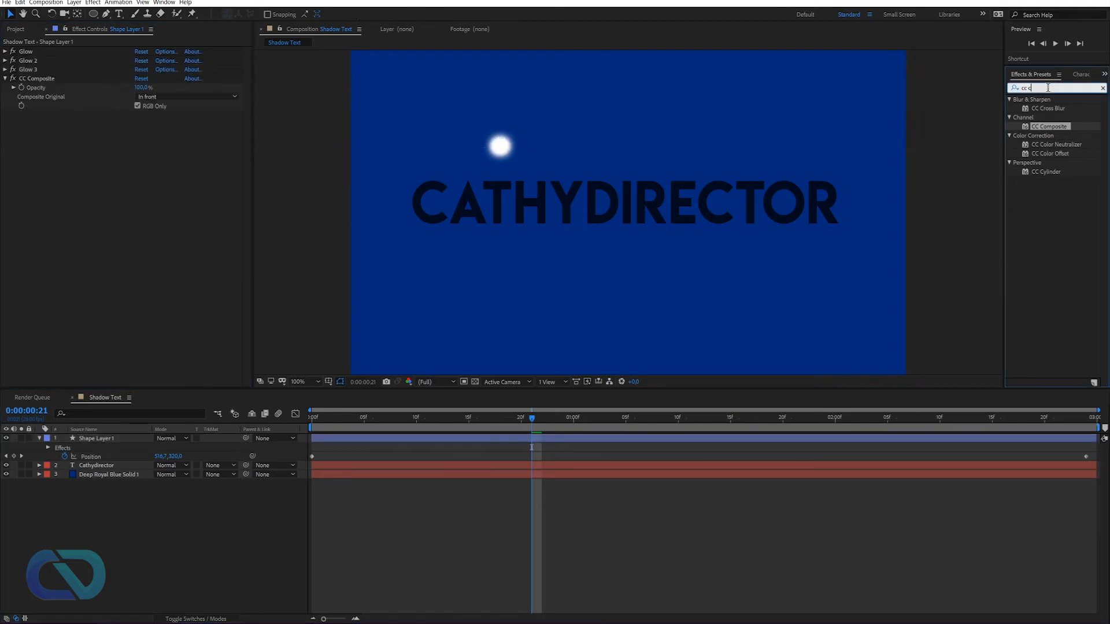
double_click(1033, 88)
text(Fill)
drag(1035, 118, 501, 147)
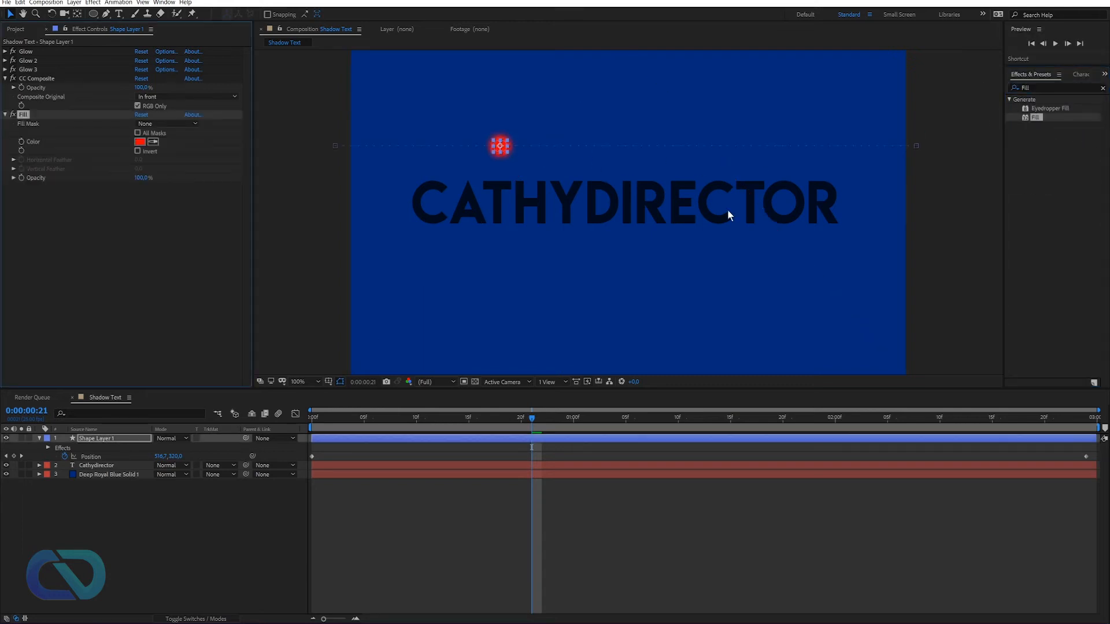
click(142, 142)
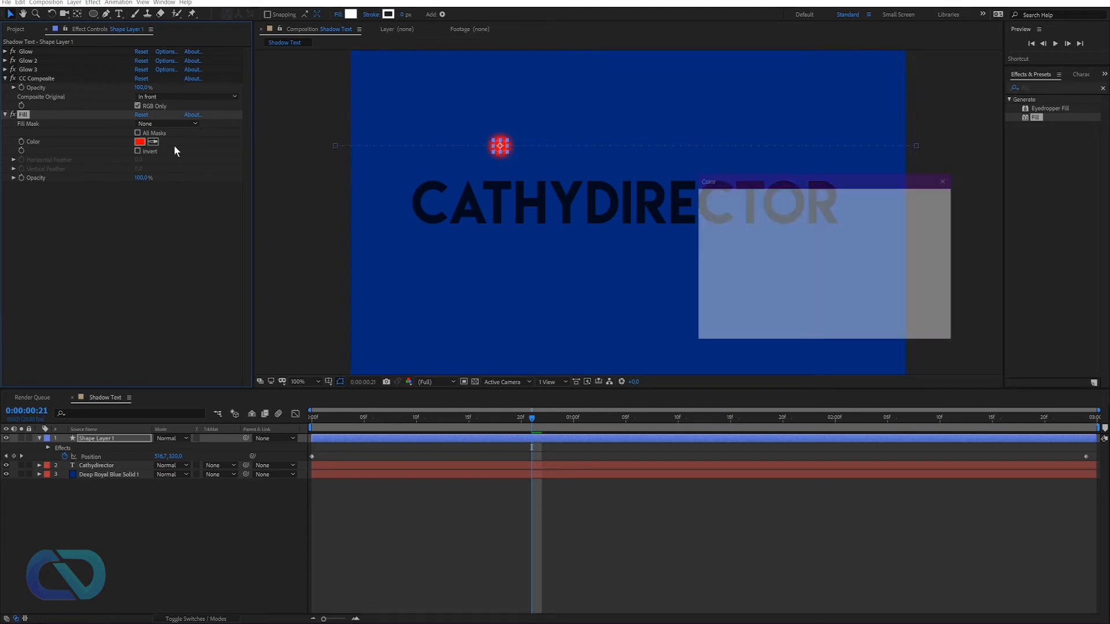
drag(726, 220, 635, 191)
click(926, 198)
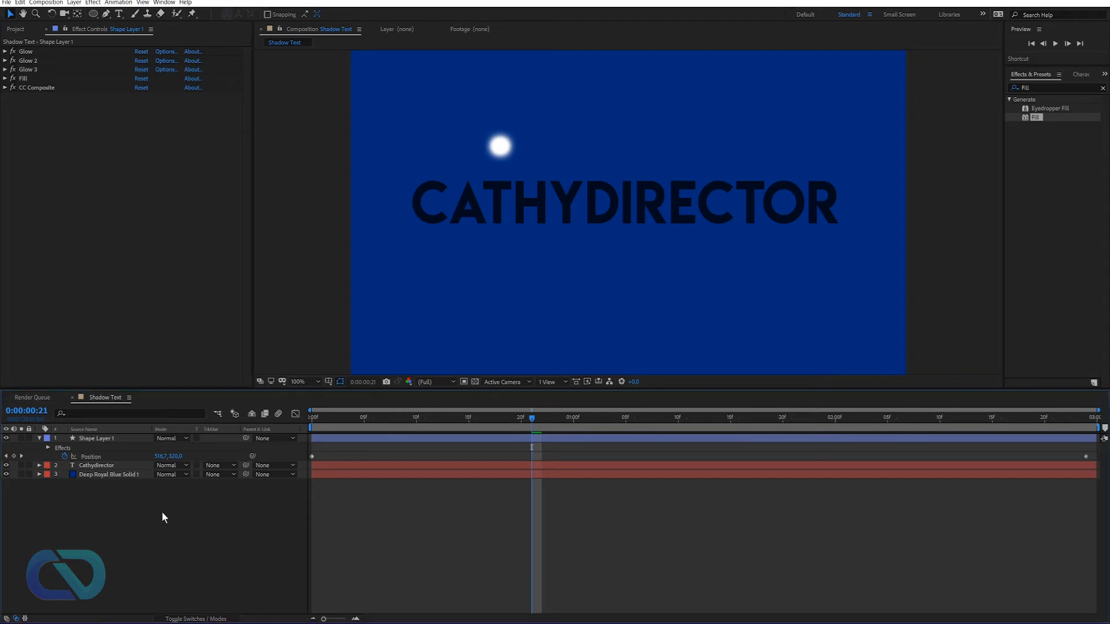
Apply the CC Radial Fast Blur effect to the Cathydirector text layer.
click(99, 466)
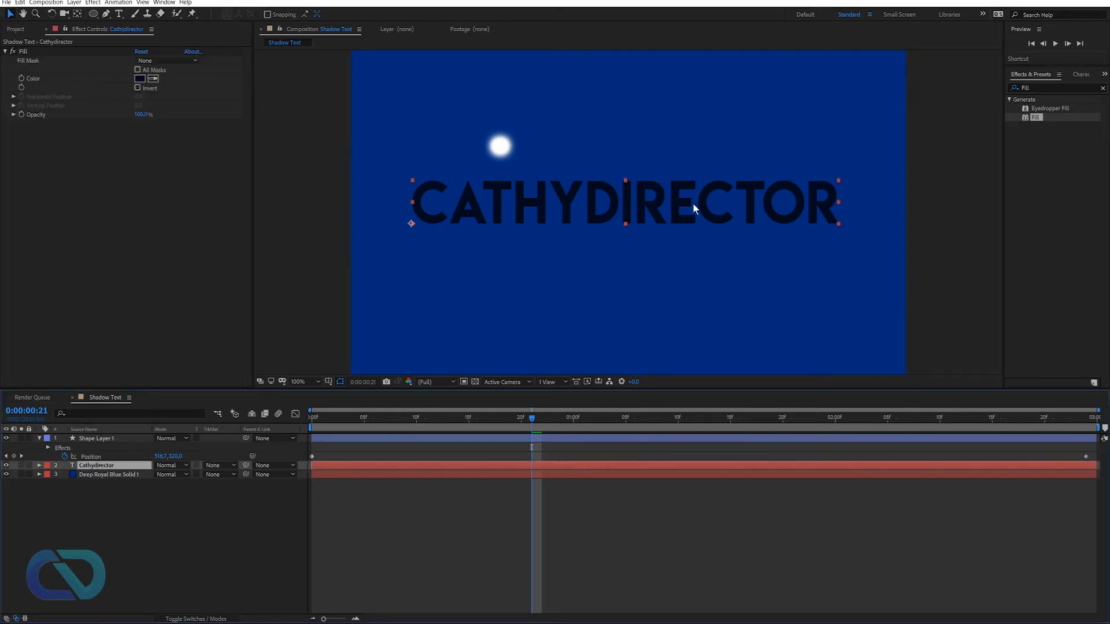
click(1016, 87)
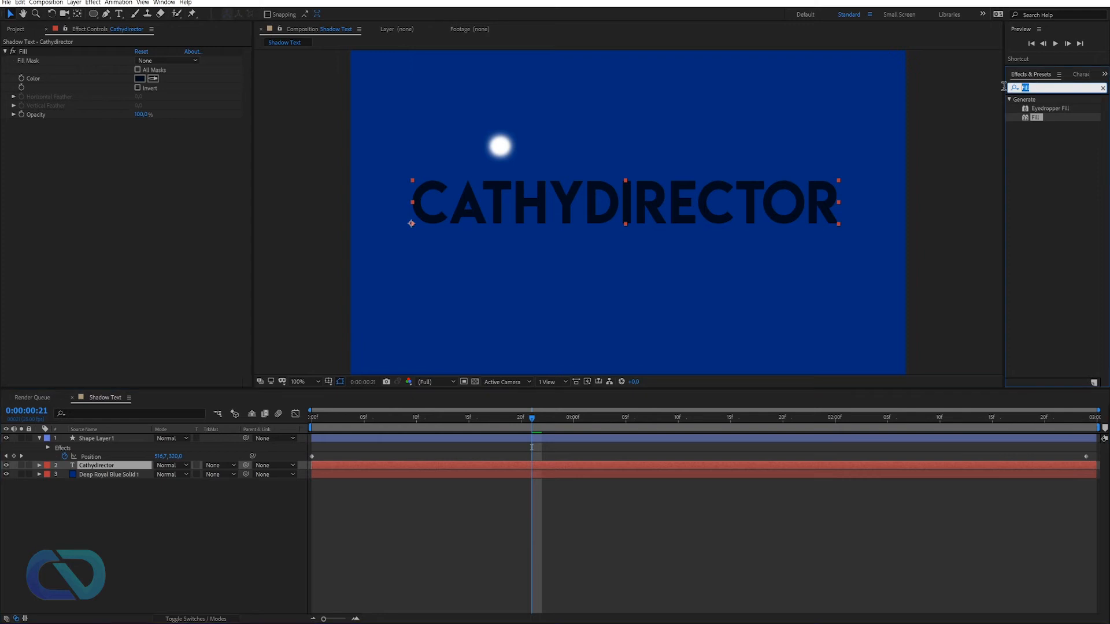
text(cc r)
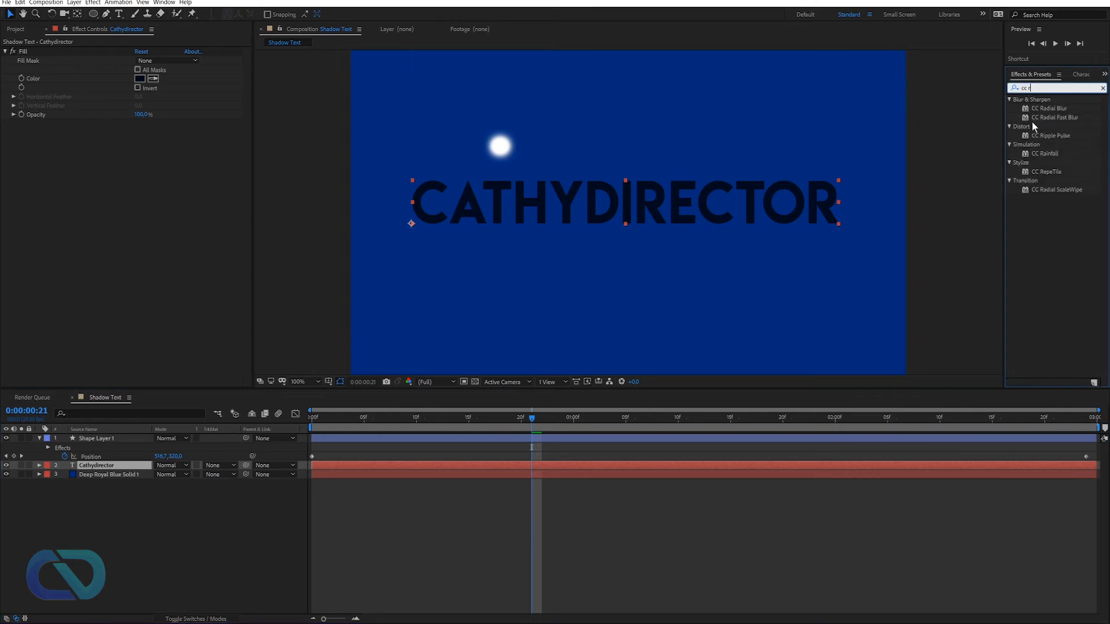
click(1064, 118)
drag(1064, 116, 782, 196)
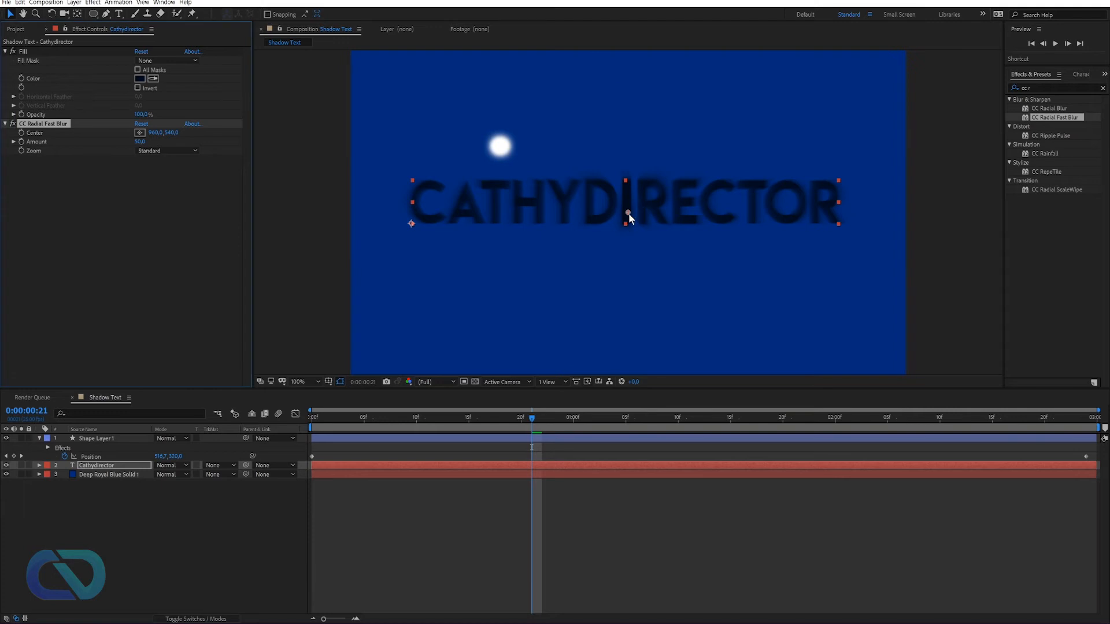
Position the radial blur's center near the middle of the text at about 953, 507 and set its Amount to 90.
drag(629, 213, 536, 205)
mouse_move(613, 210)
mouse_down()
mouse_move(660, 254)
mouse_move(593, 286)
mouse_move(541, 211)
mouse_move(648, 126)
mouse_move(783, 148)
mouse_move(835, 239)
mouse_move(617, 234)
mouse_move(663, 145)
mouse_move(707, 216)
mouse_move(525, 193)
mouse_move(625, 202)
mouse_up()
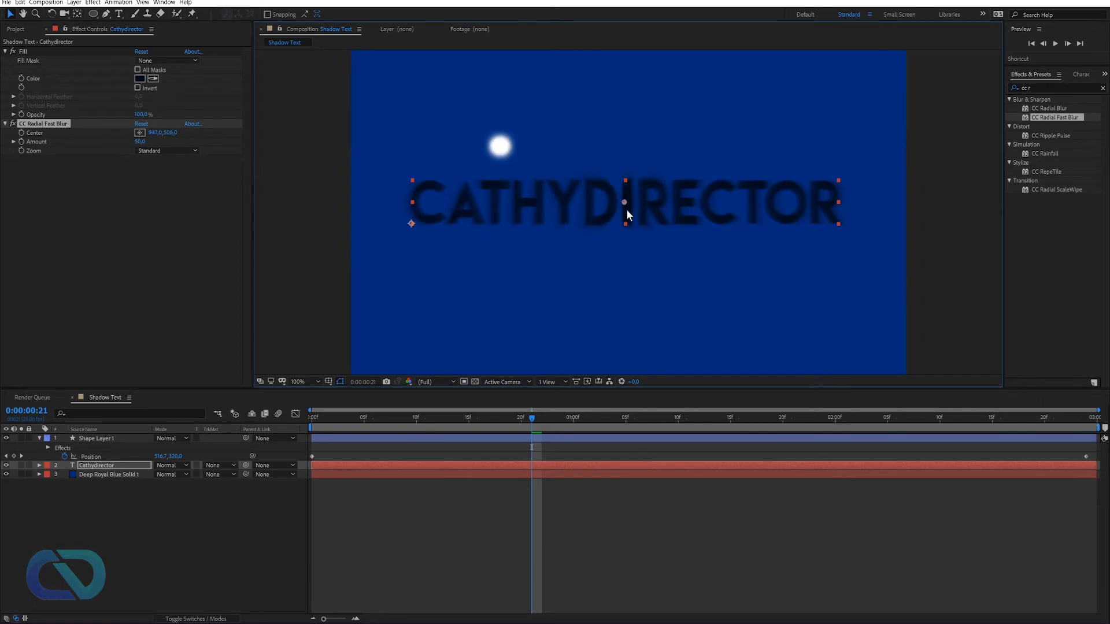
mouse_move(627, 200)
mouse_down()
mouse_move(617, 266)
mouse_move(672, 200)
mouse_move(649, 146)
mouse_move(623, 199)
mouse_up()
click(142, 143)
text(90)
click(84, 186)
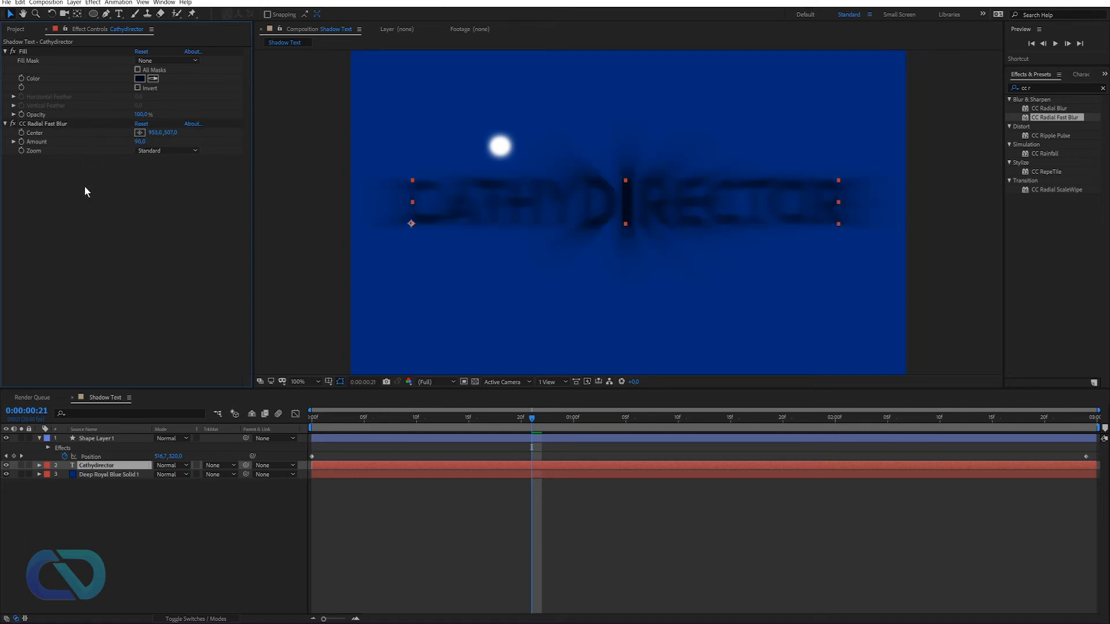
Set the radial blur's Zoom to Brightest and reposition its center to about 958, 525 within the text.
click(37, 124)
mouse_move(626, 202)
mouse_down()
mouse_move(618, 231)
mouse_move(580, 269)
mouse_move(426, 248)
mouse_move(382, 147)
mouse_move(458, 129)
mouse_move(576, 150)
mouse_move(833, 165)
mouse_move(631, 218)
mouse_up()
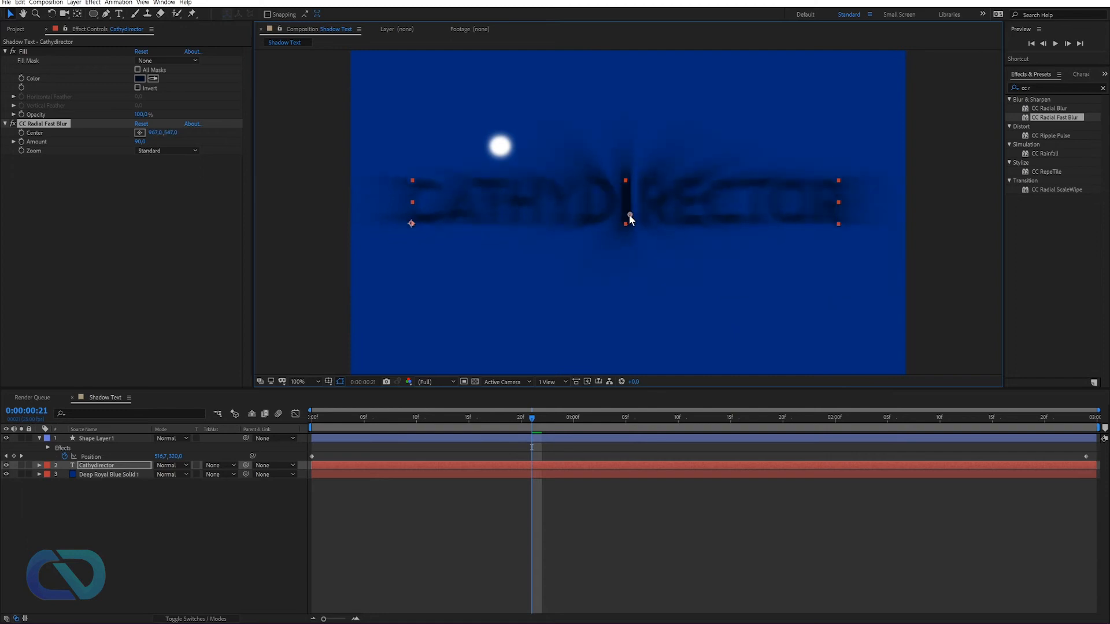
click(166, 151)
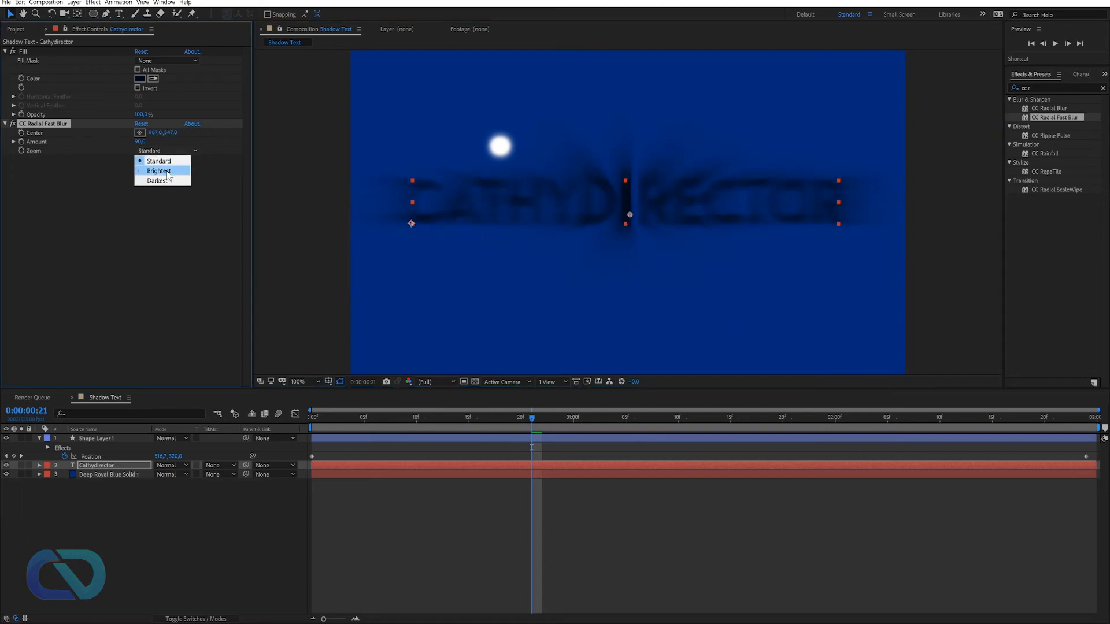
click(167, 172)
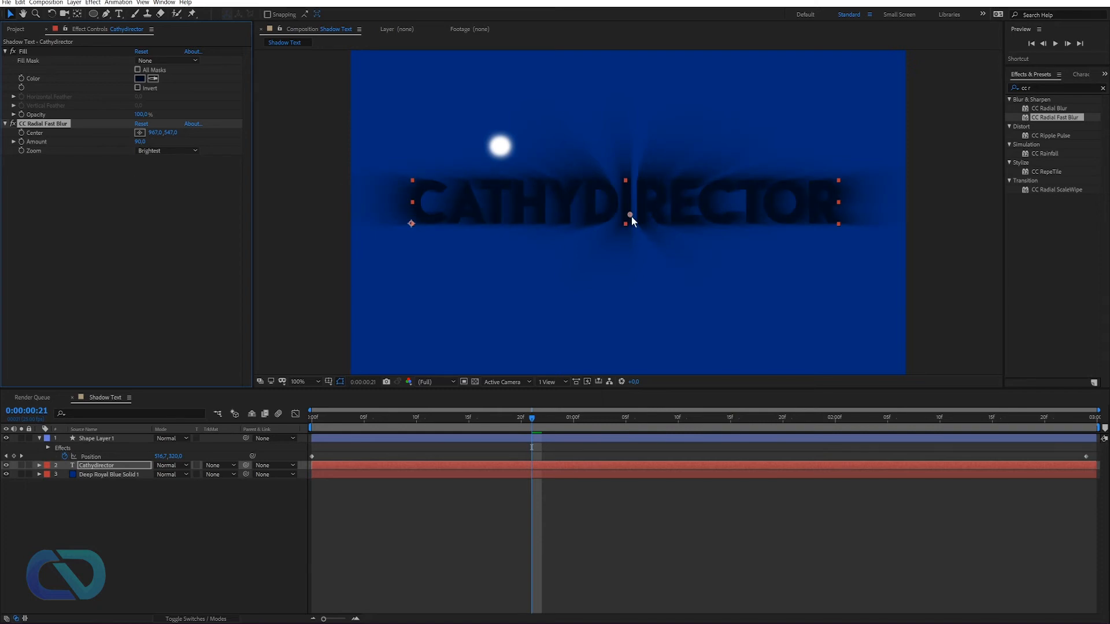
mouse_move(628, 212)
mouse_down()
mouse_move(546, 157)
mouse_move(422, 141)
mouse_move(827, 156)
mouse_move(750, 161)
mouse_move(605, 99)
mouse_move(627, 208)
mouse_up()
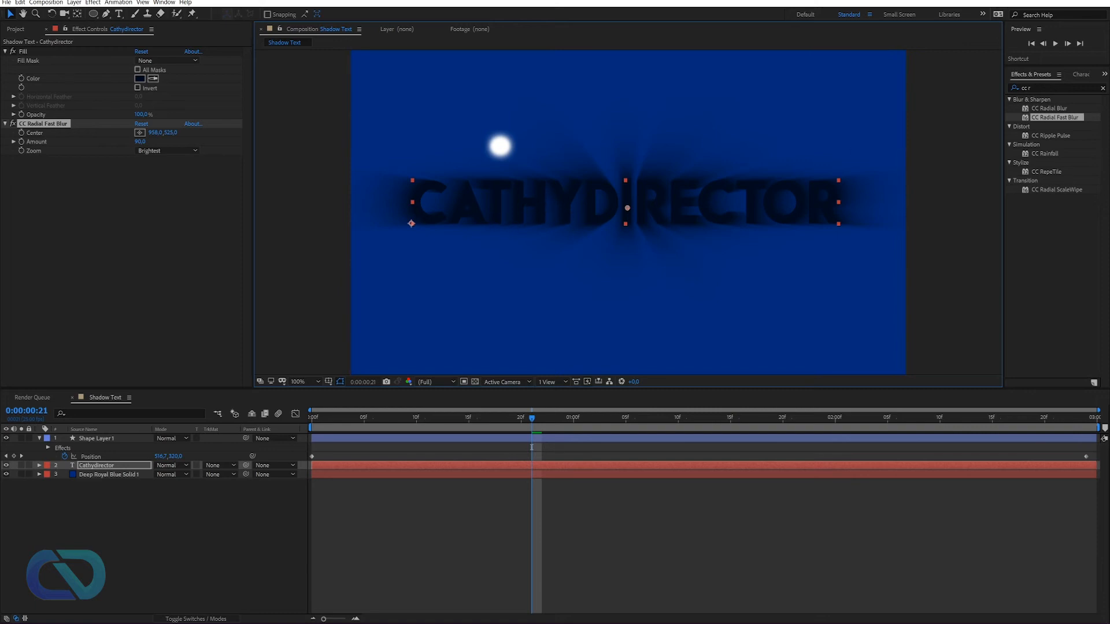
Apply the CC Composite effect to the Cathydirector text layer and select its CC Radial Fast Blur effect.
click(1044, 87)
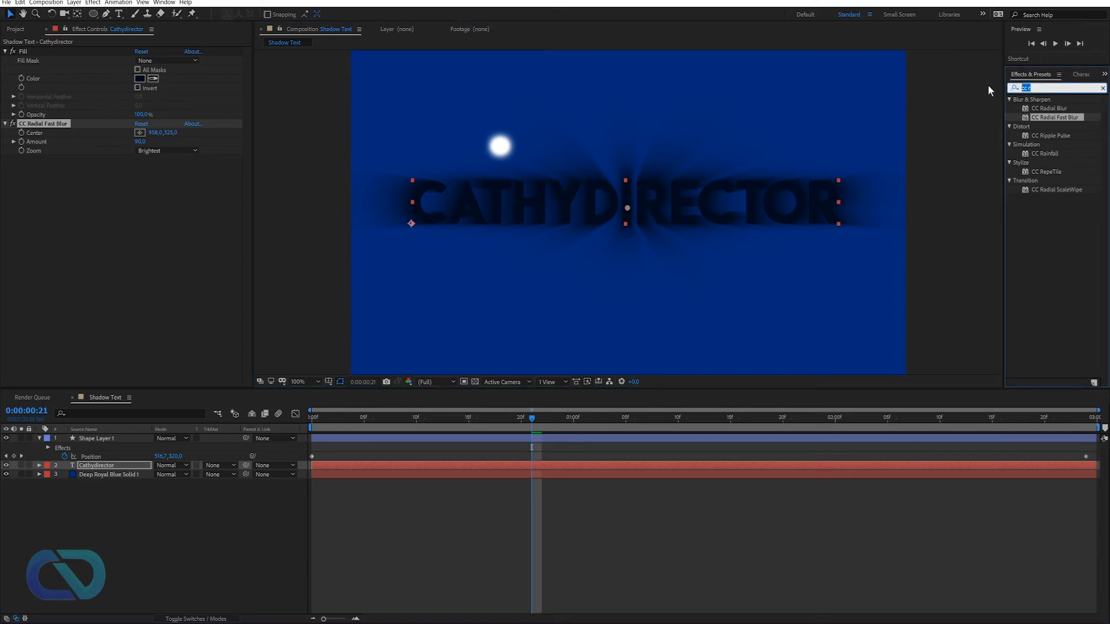
text(cc com)
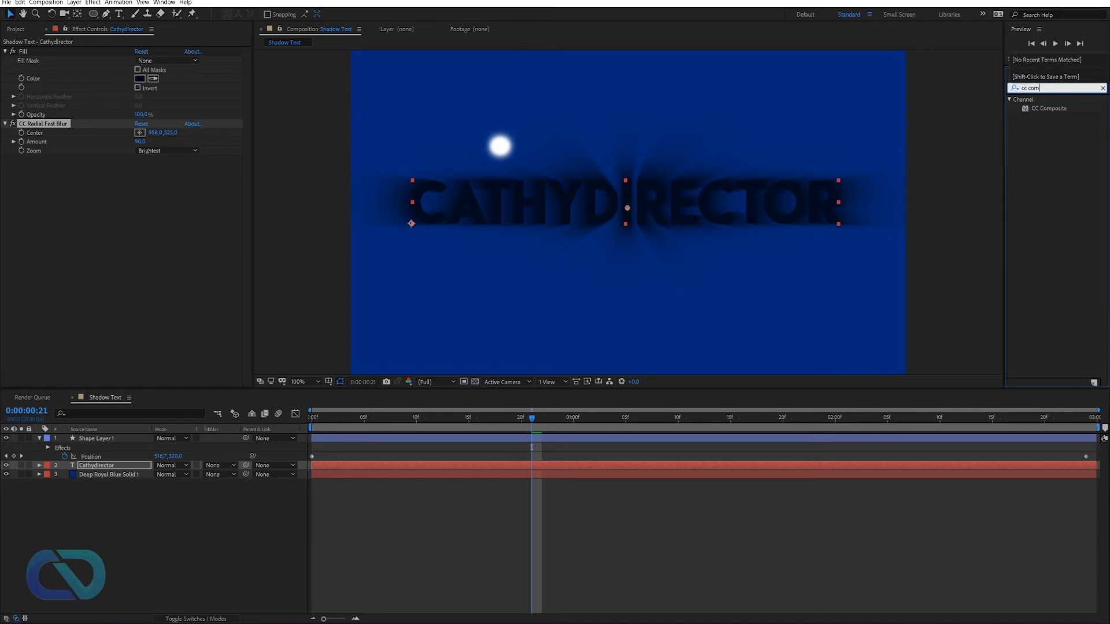
drag(1046, 109, 663, 212)
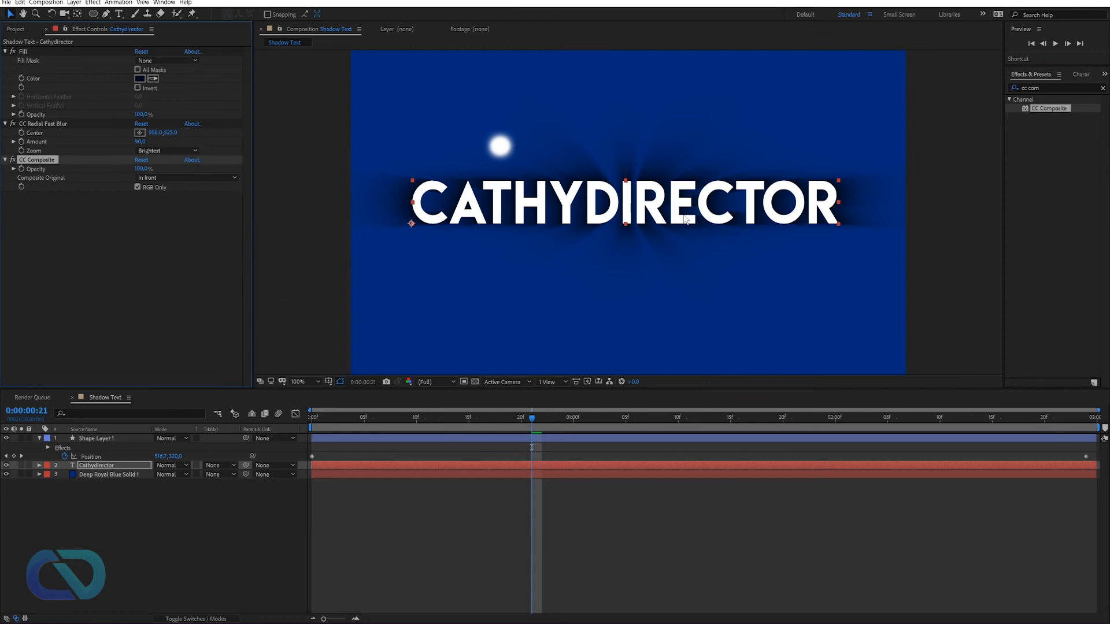
click(41, 124)
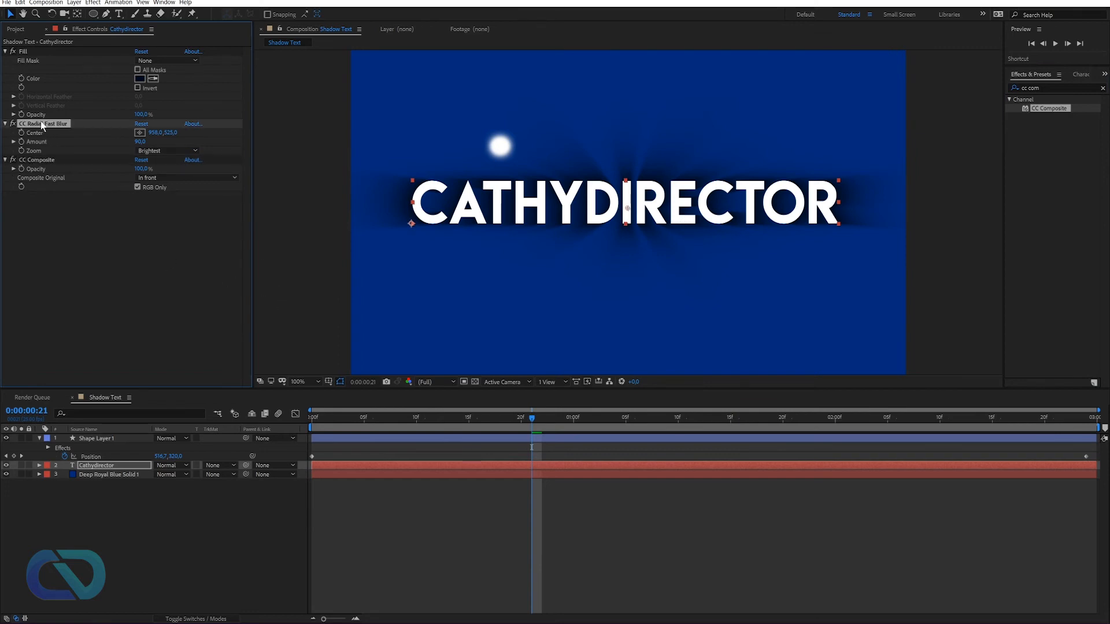
Move the radial blur's center onto the glowing light at about 512, 321 and link it to Shape Layer 1's Position.
drag(629, 209, 580, 163)
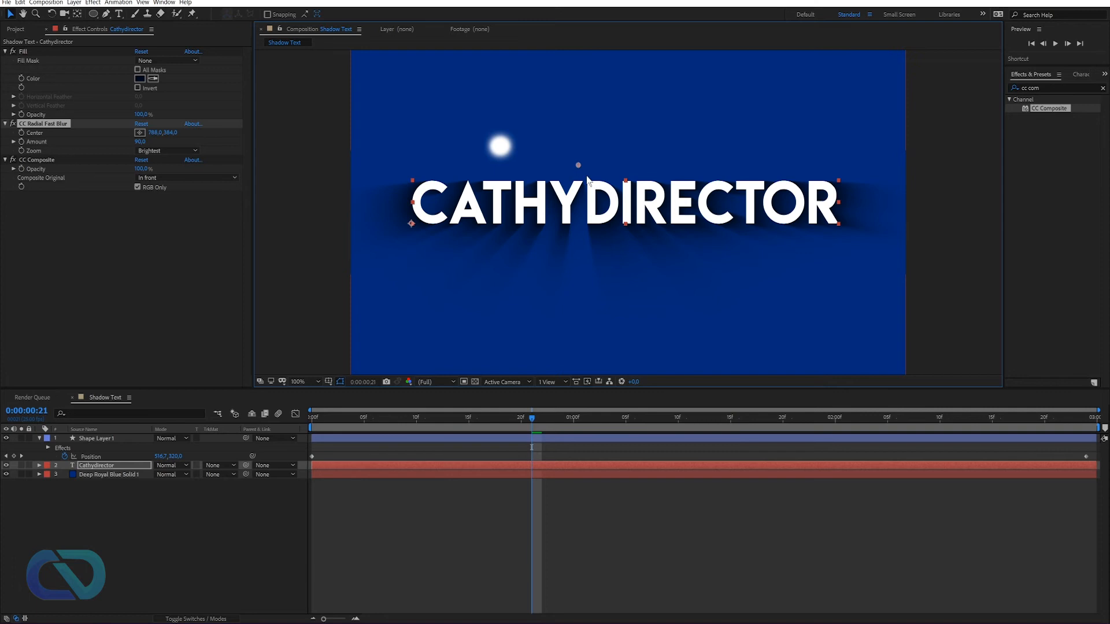
drag(579, 164, 498, 146)
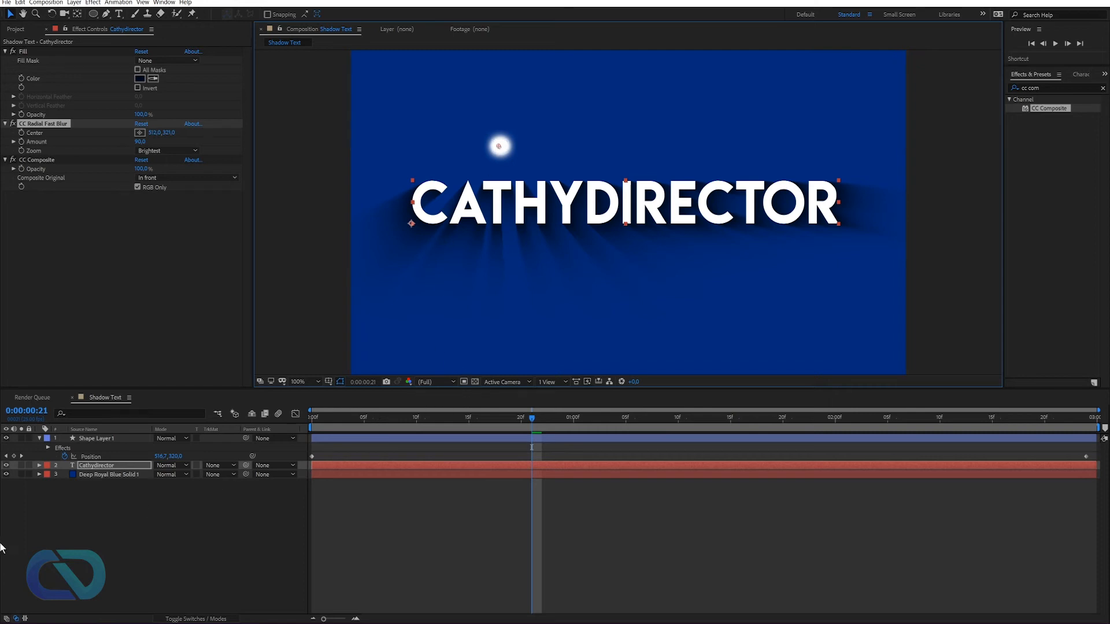
click(89, 465)
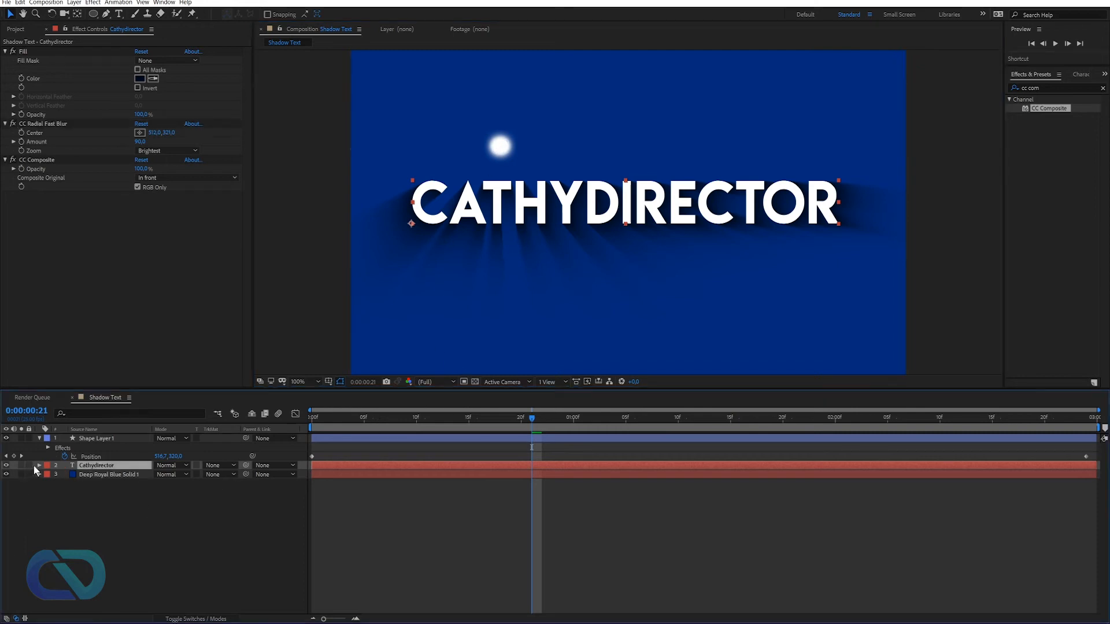
click(38, 466)
click(49, 493)
click(47, 484)
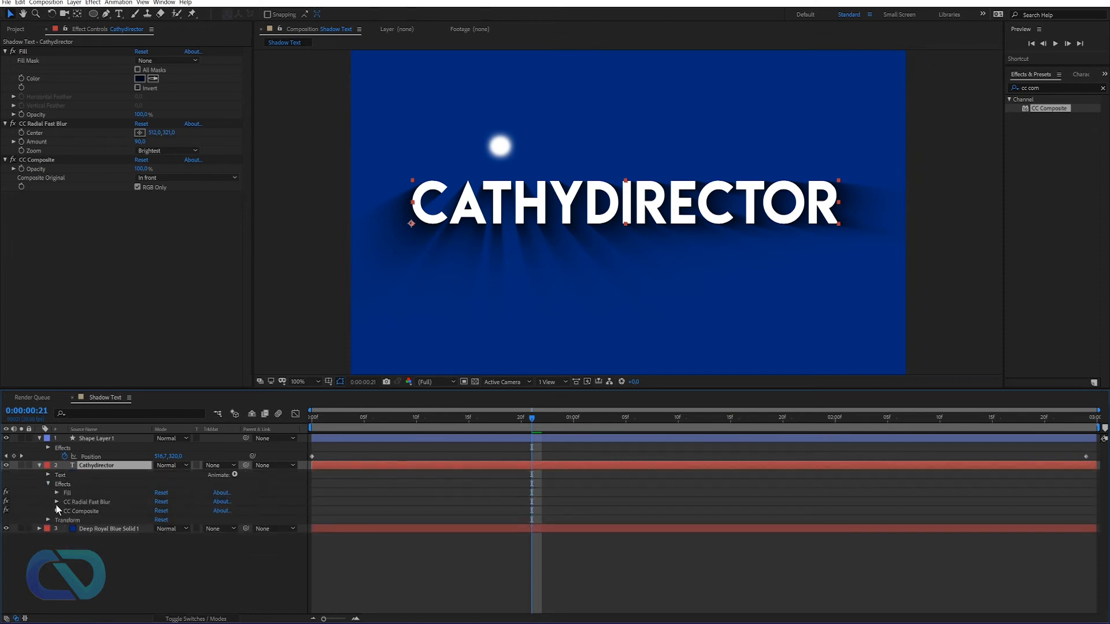
click(56, 502)
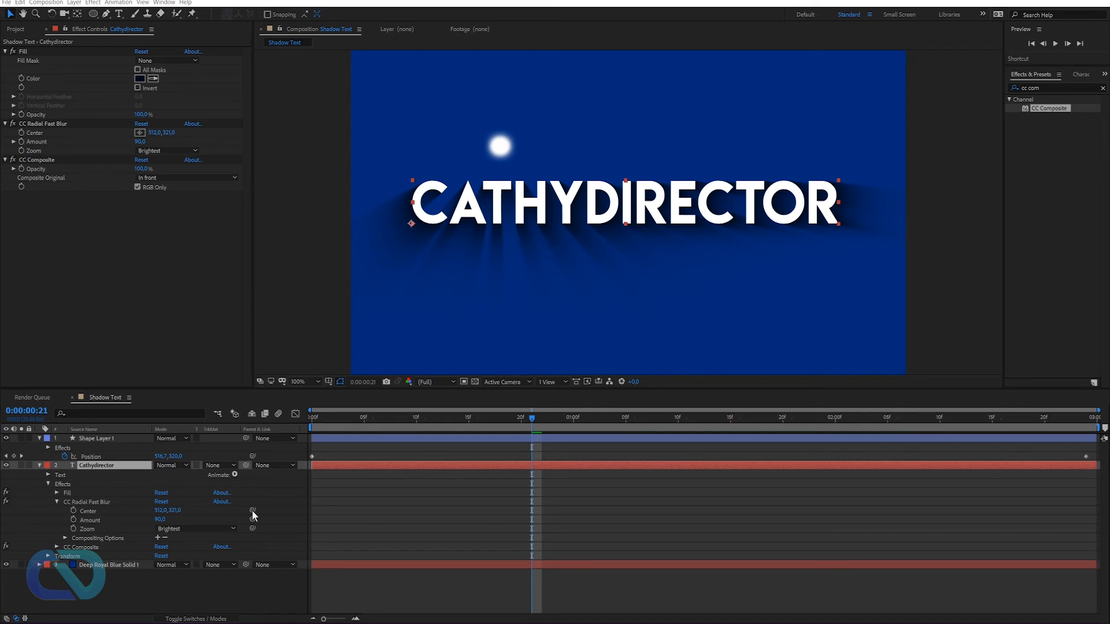
drag(252, 513, 89, 458)
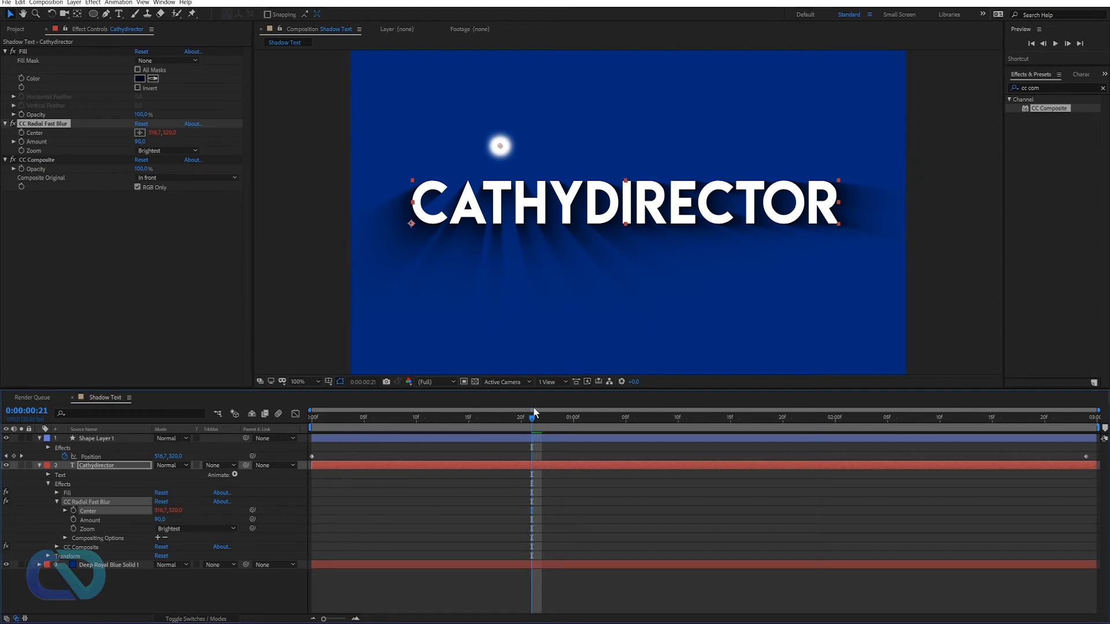
Scrub and play the timeline to check how the text's shadows follow the moving light.
click(508, 418)
drag(508, 419, 332, 439)
key(space)
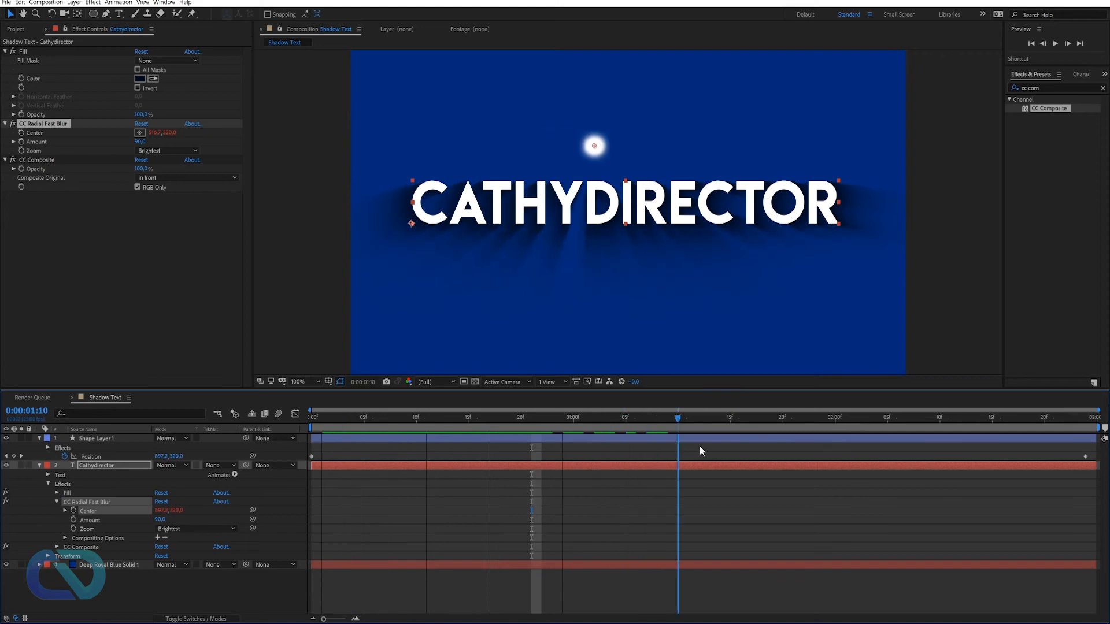
drag(860, 450, 784, 473)
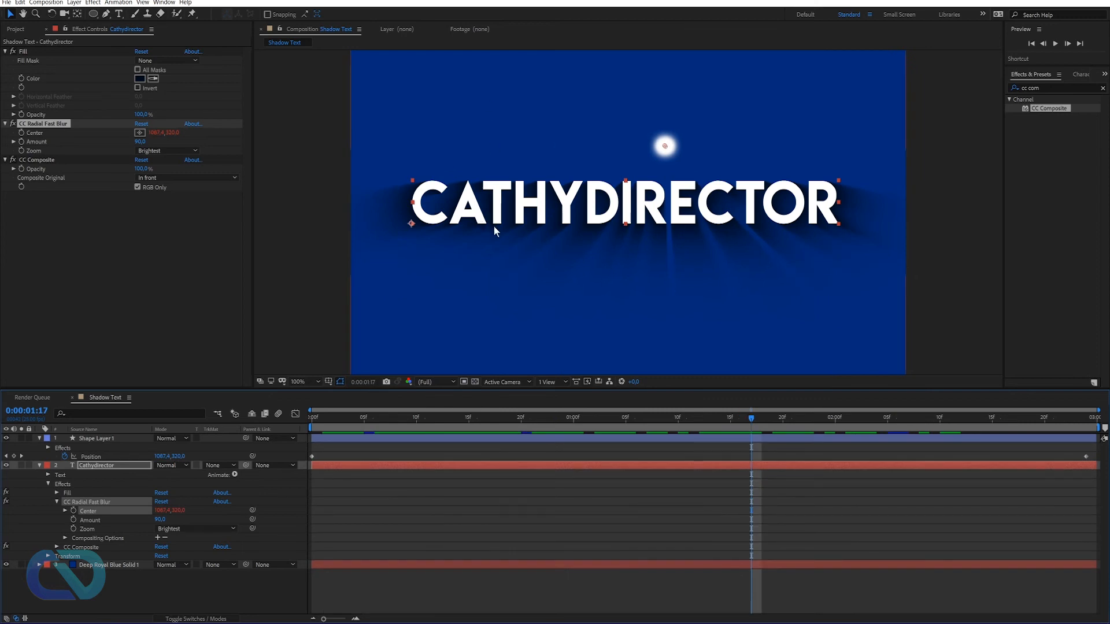
Try higher and lower radial blur Amounts, including 76, at different times and return the Amount to 90.
click(122, 237)
click(81, 130)
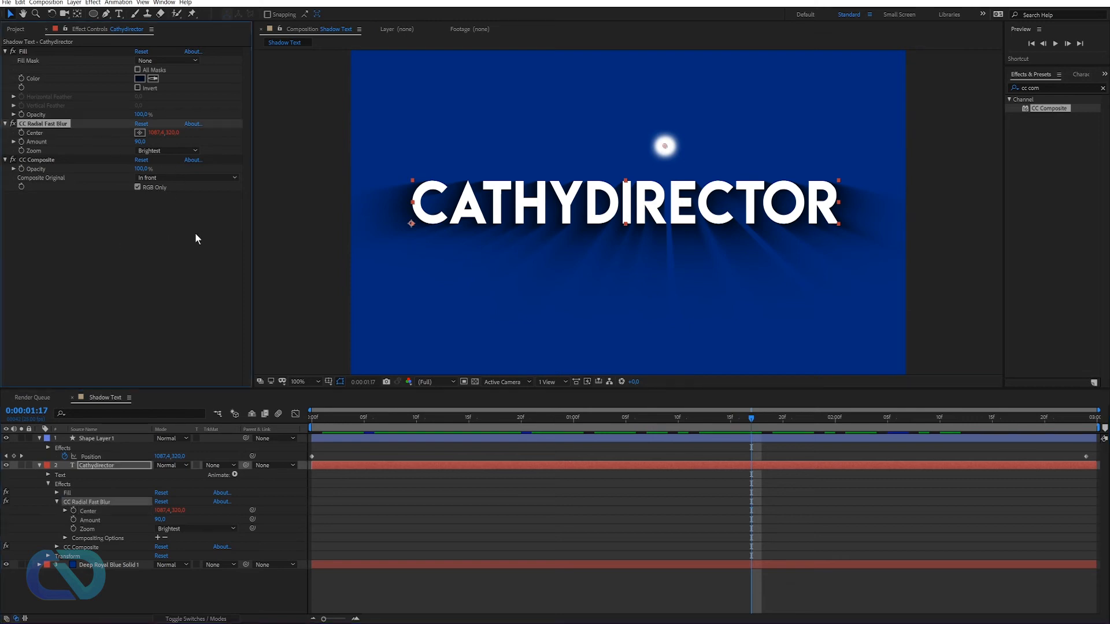
click(154, 142)
drag(154, 143, 200, 151)
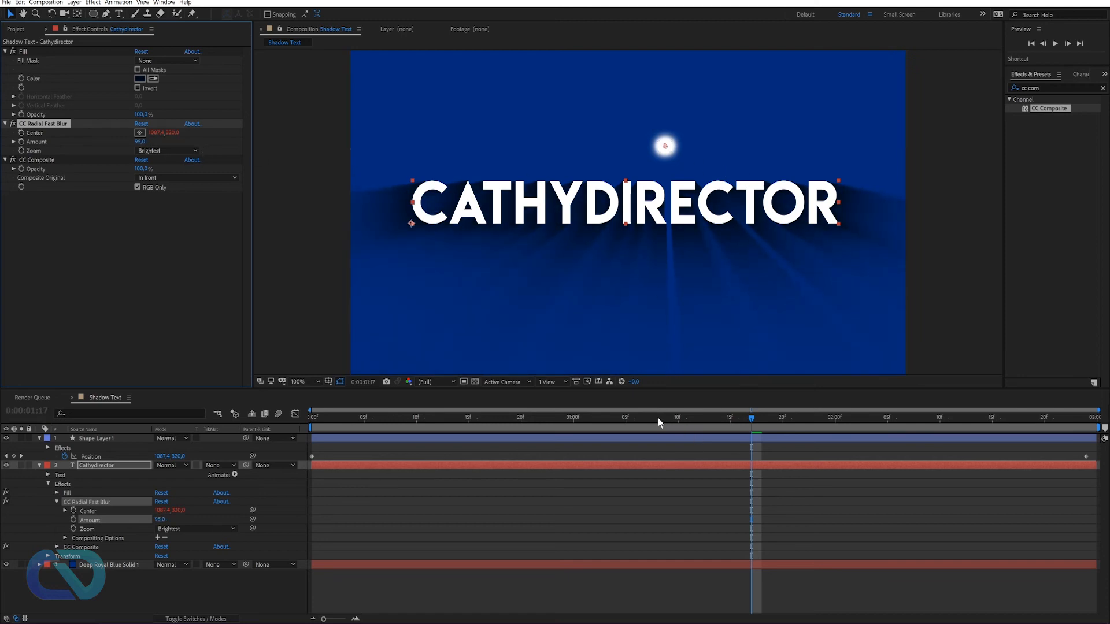
click(657, 418)
drag(627, 416, 431, 469)
drag(453, 472, 564, 480)
mouse_move(140, 144)
mouse_down()
mouse_move(122, 144)
mouse_move(135, 142)
mouse_up()
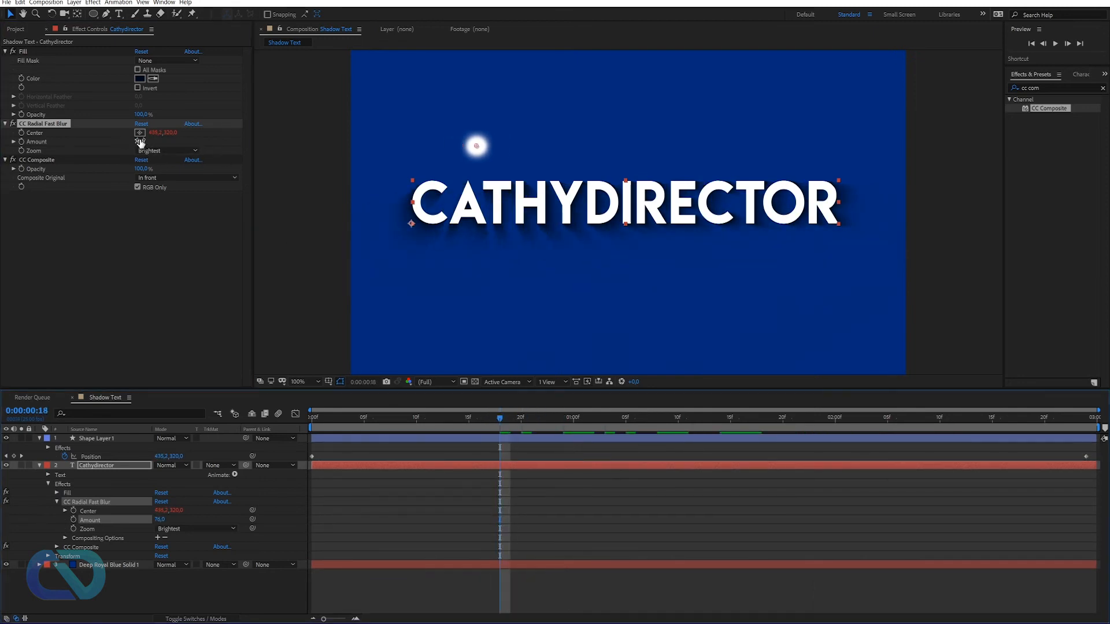
drag(141, 144, 163, 150)
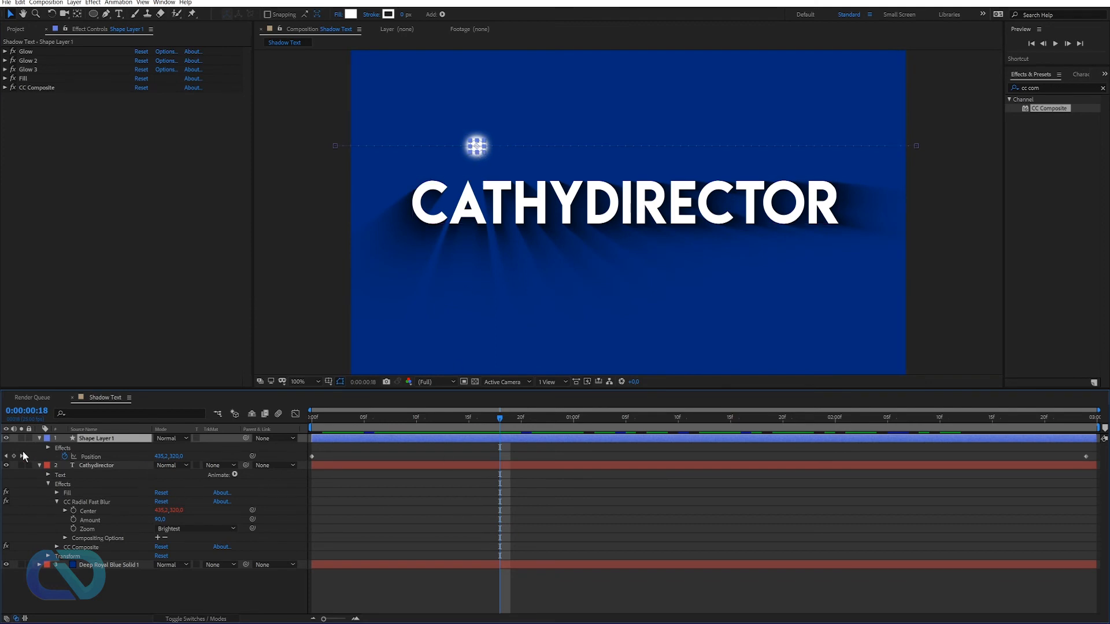
Set Shape Layer 1's fill to None and scrub the timeline to check the shadows without the light.
click(340, 14)
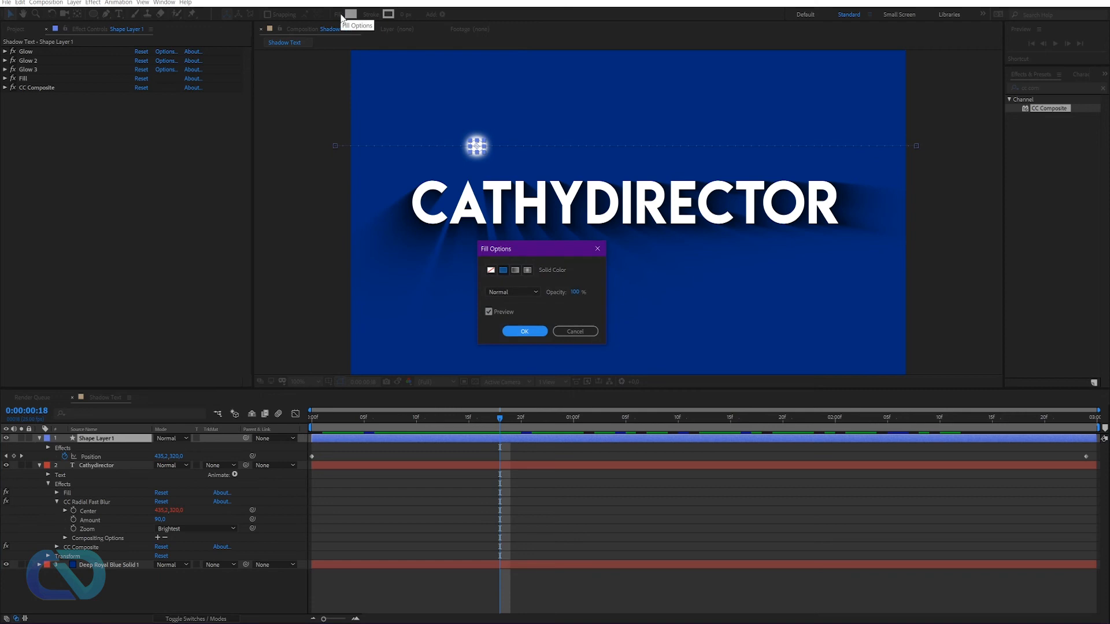
click(490, 272)
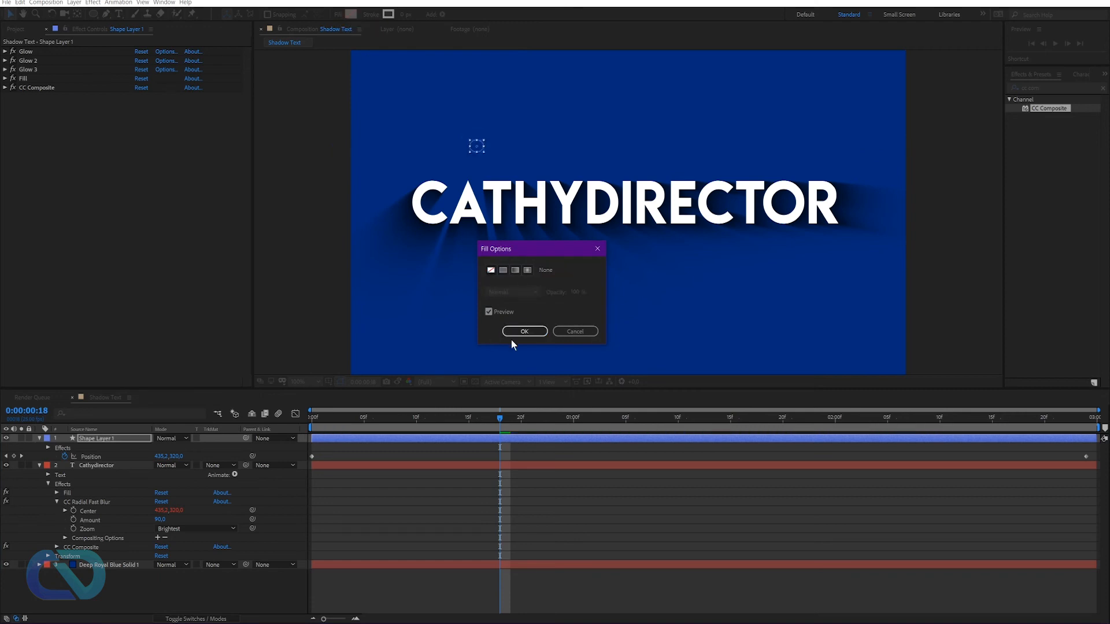
click(525, 332)
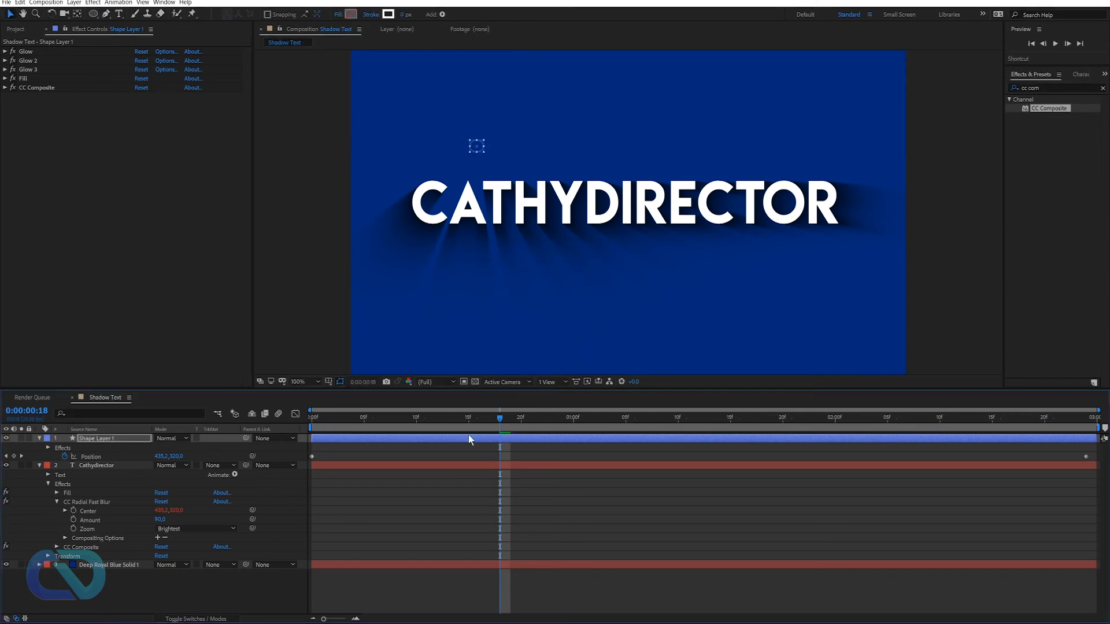
drag(340, 418, 584, 444)
click(539, 494)
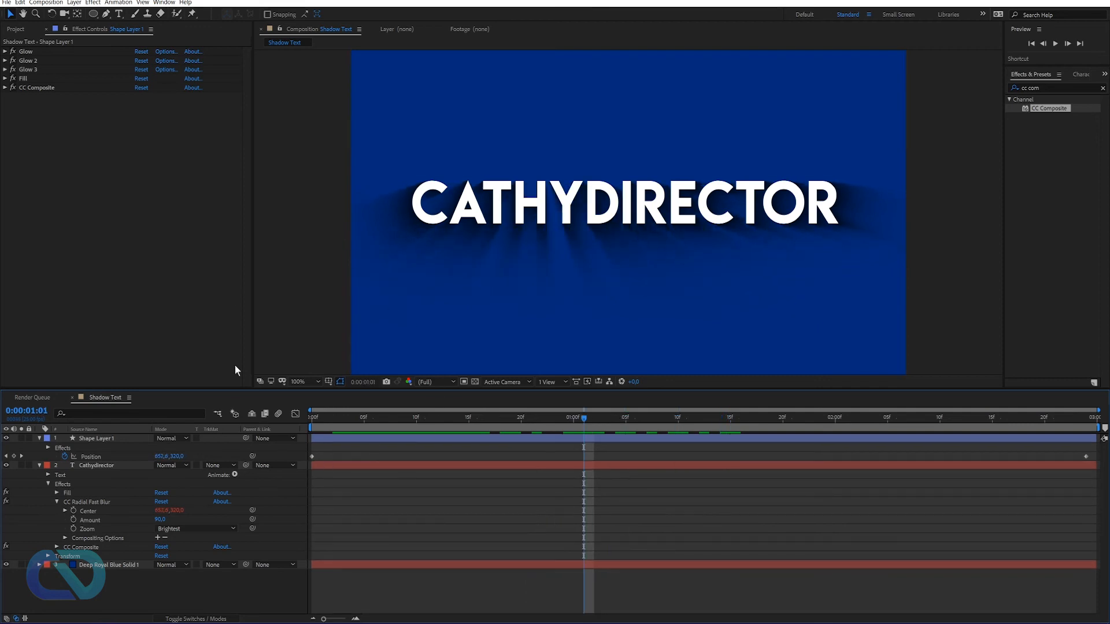
Change the Fill effect's color on the Cathydirector text layer to a brighter dark blue.
click(98, 466)
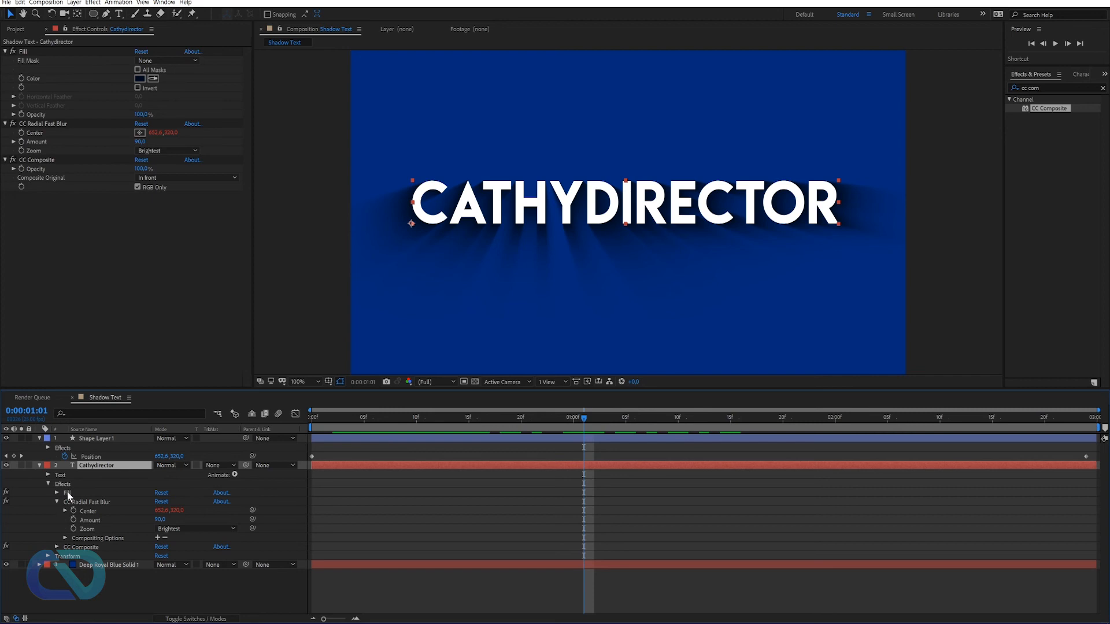
click(74, 3)
click(23, 51)
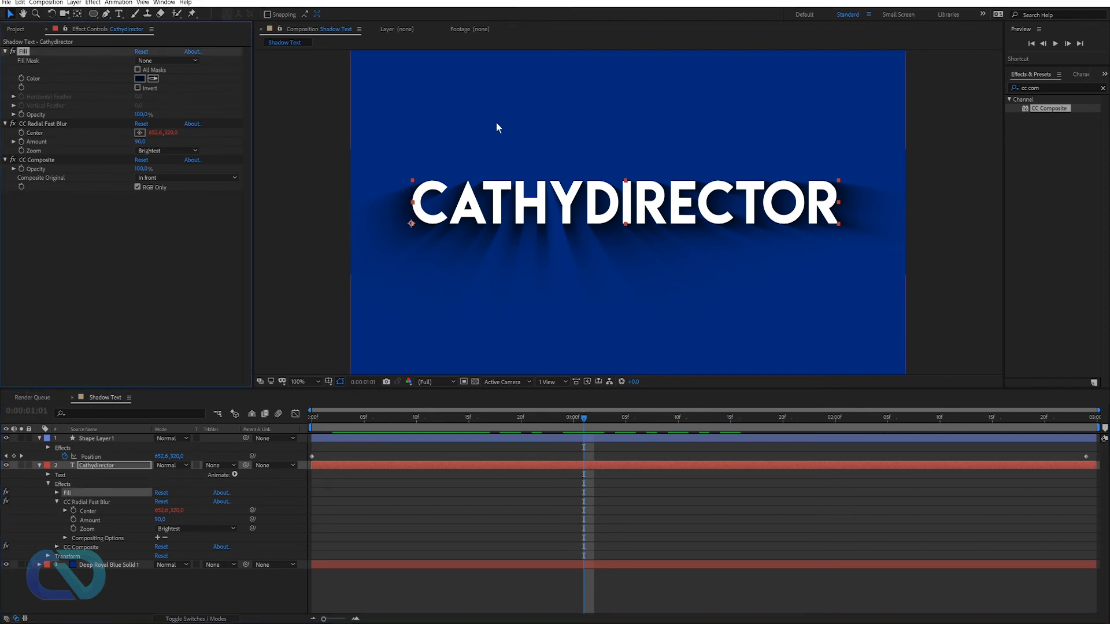
click(138, 78)
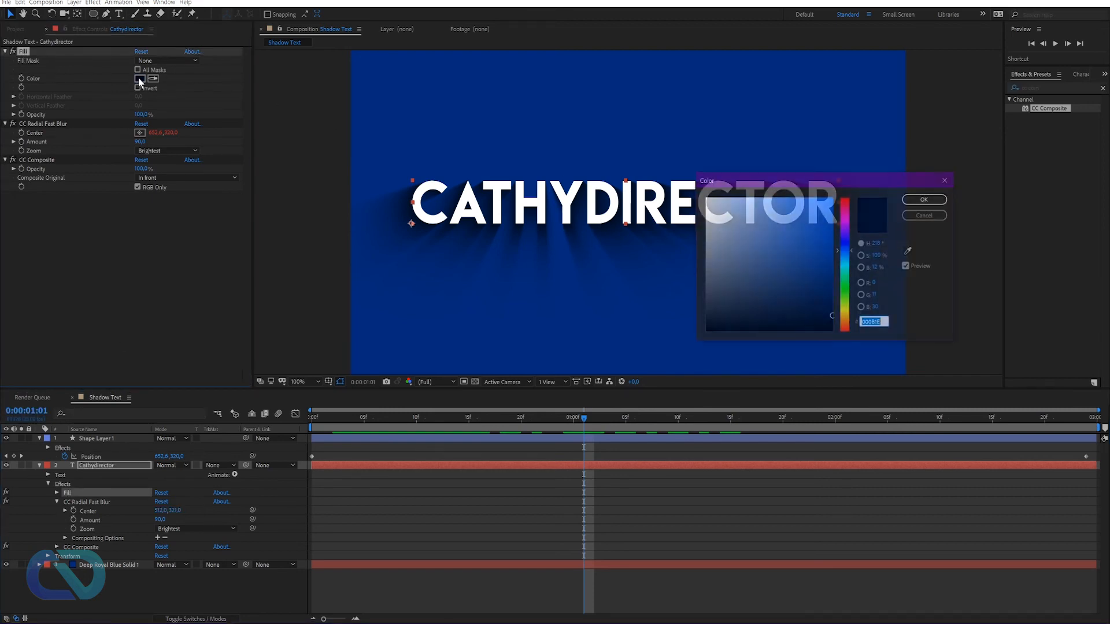
drag(809, 327, 640, 187)
mouse_move(720, 243)
mouse_down()
mouse_move(761, 267)
mouse_move(718, 305)
mouse_move(824, 276)
mouse_move(746, 266)
mouse_move(809, 305)
mouse_move(834, 300)
mouse_move(836, 321)
mouse_move(844, 301)
mouse_move(838, 309)
mouse_move(835, 293)
mouse_up()
click(926, 198)
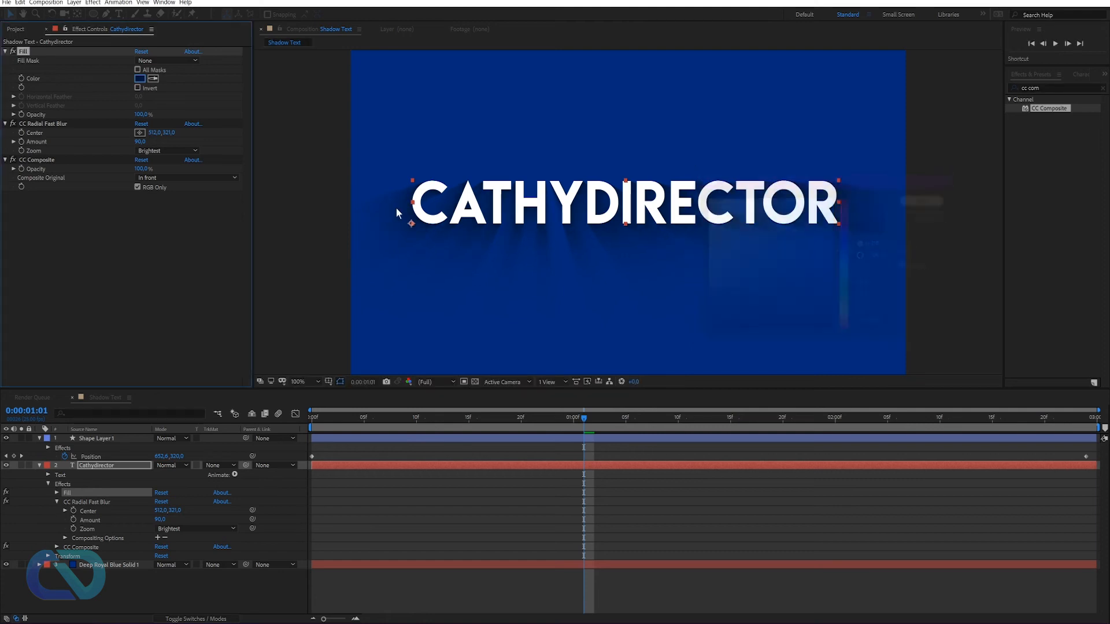
Set the radial blur's Amount to 95 and go back to the first frame to check the shadow.
click(141, 142)
text(80)
key(Return)
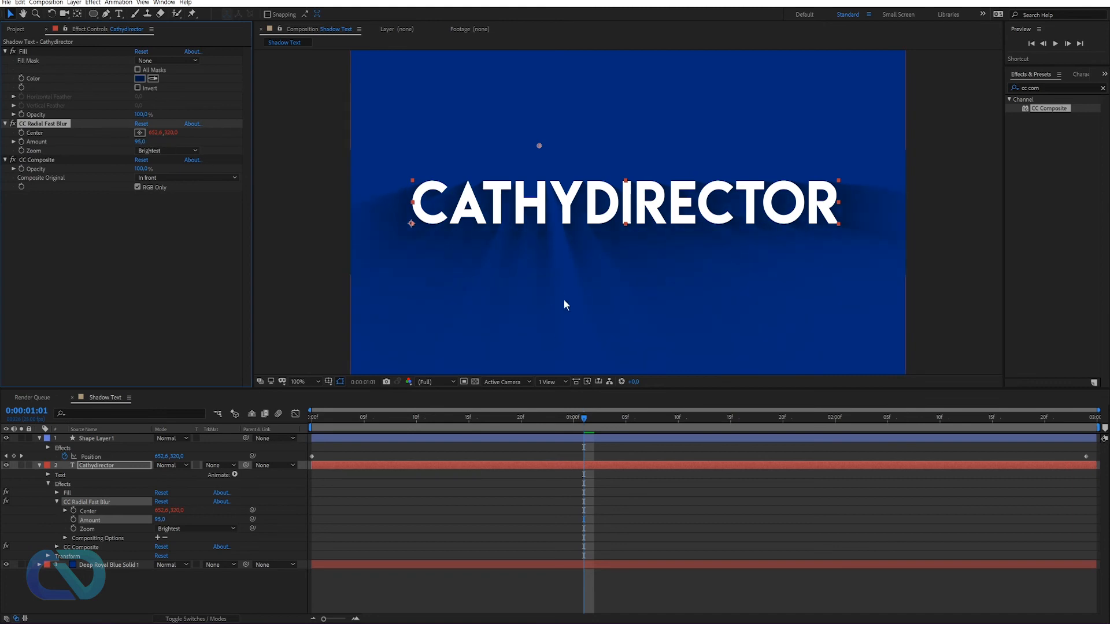
drag(574, 417, 313, 417)
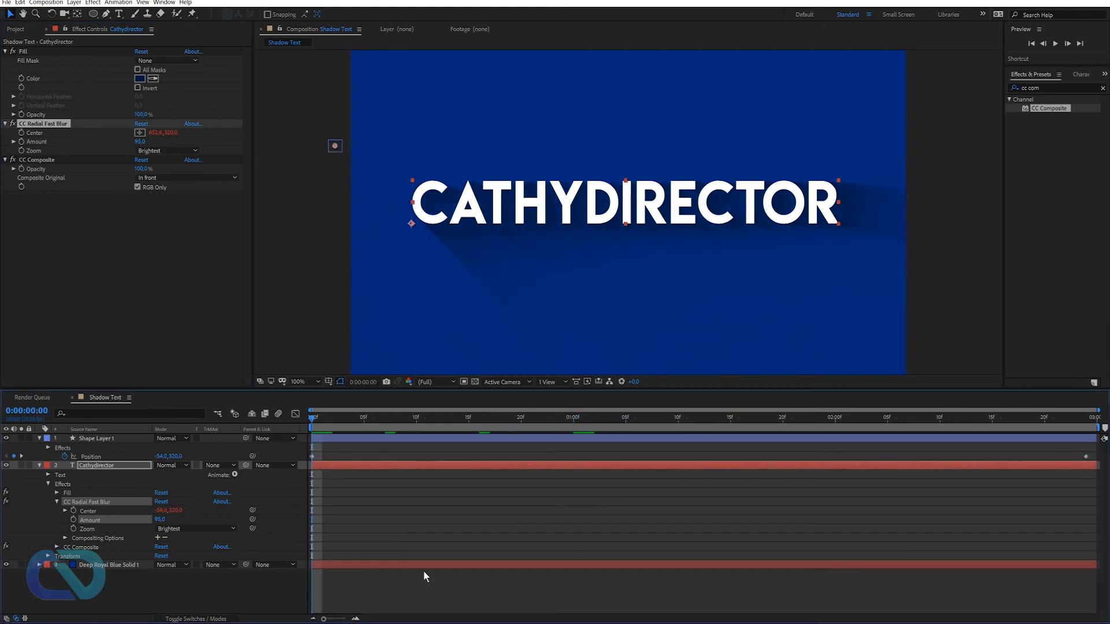
click(477, 585)
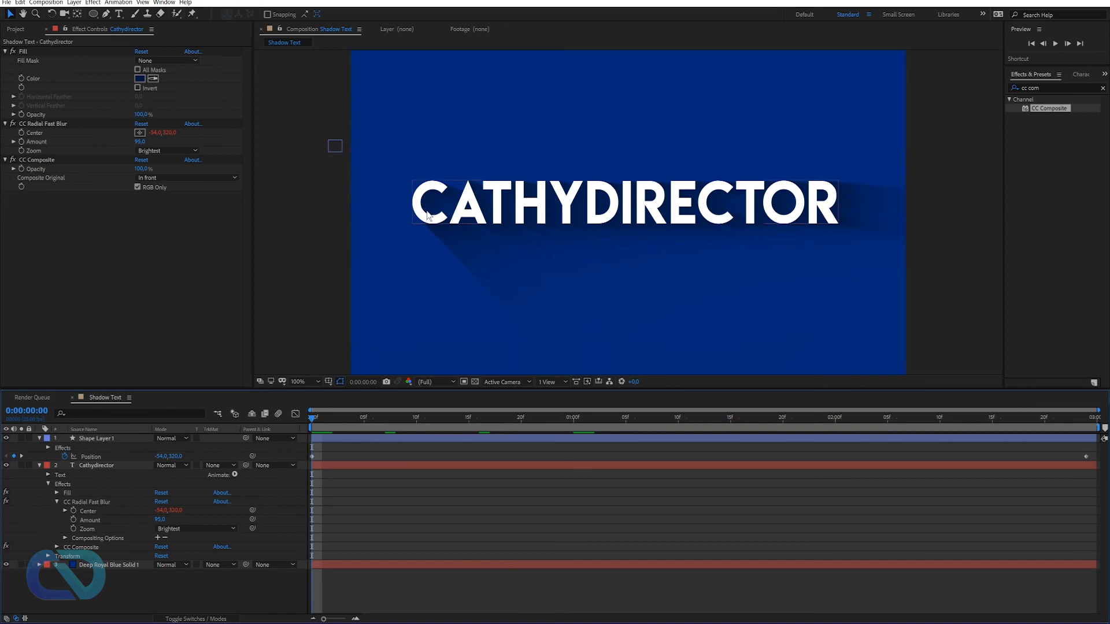
Add an Inner Shadow layer style to the Cathydirector text layer and expand its settings.
click(106, 469)
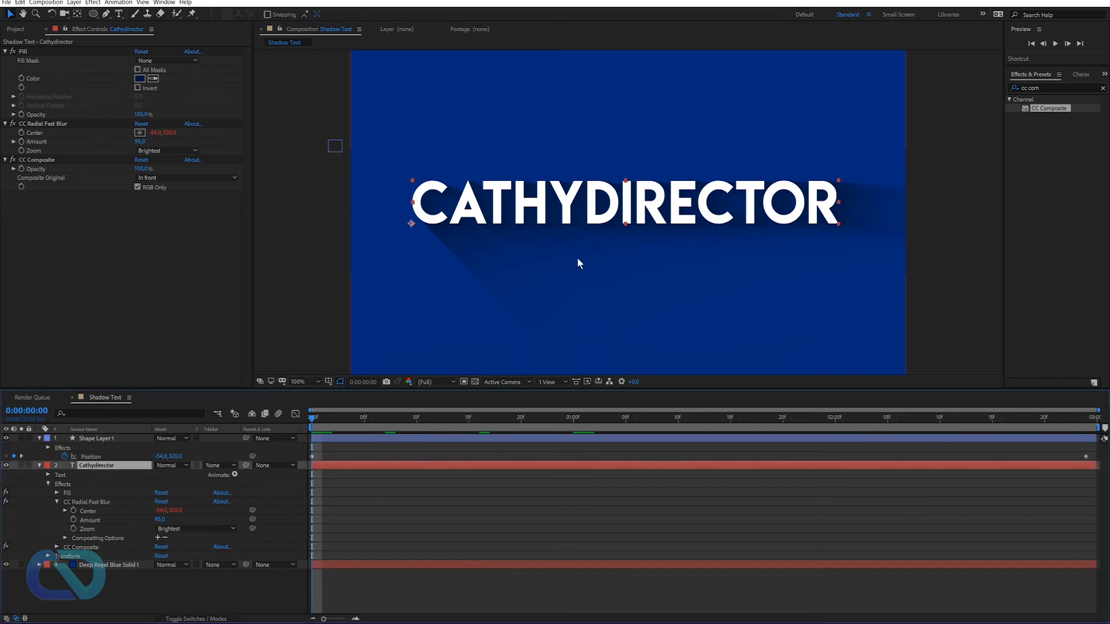
right_click(100, 465)
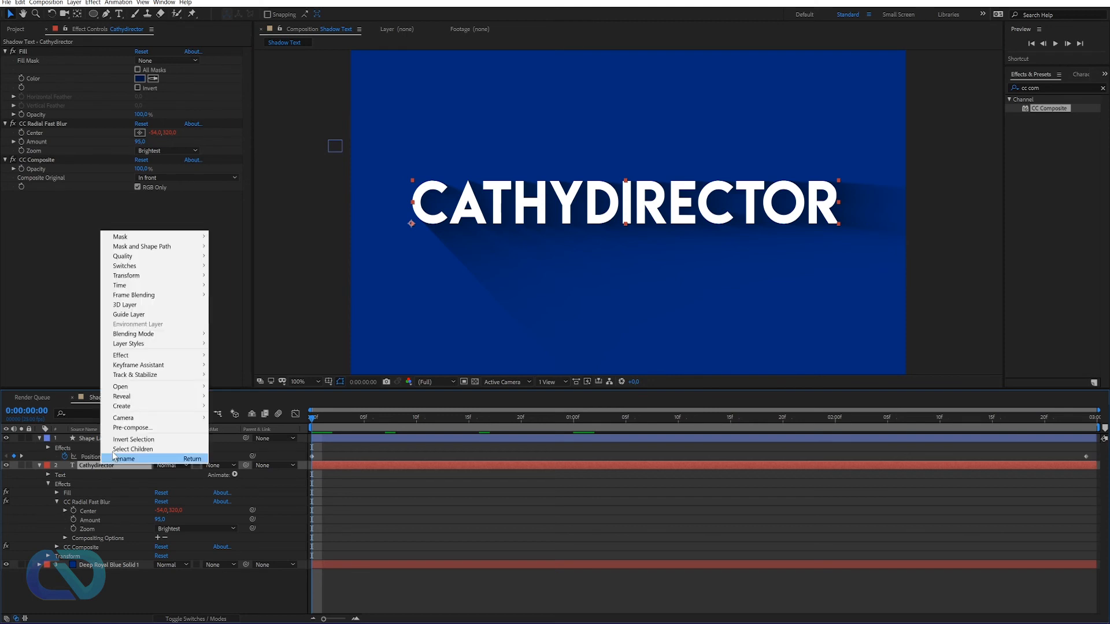
mouse_move(168, 342)
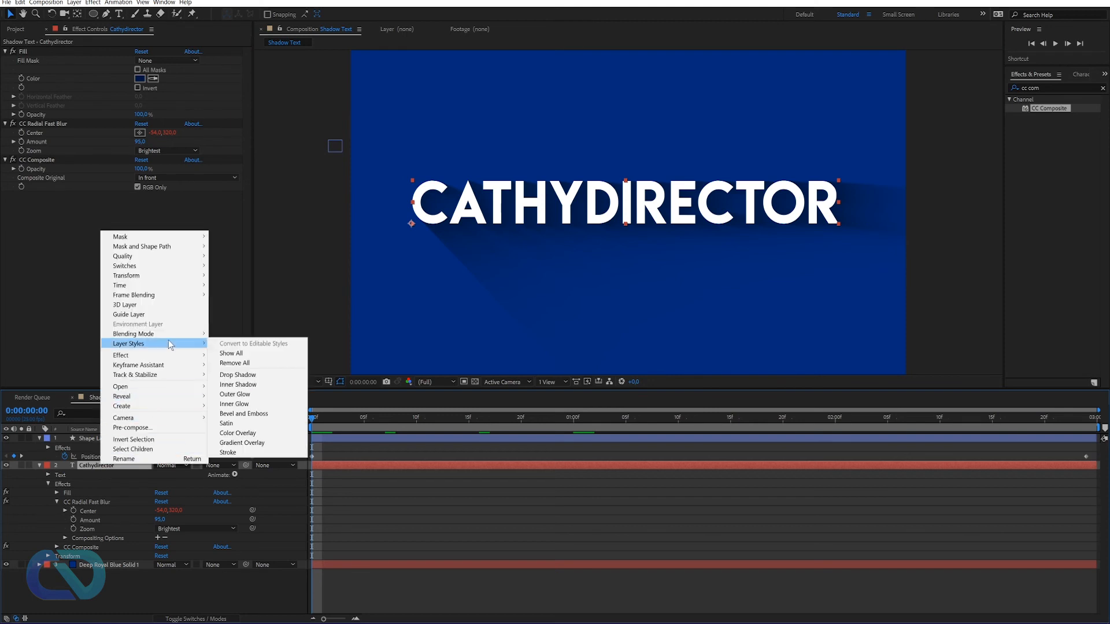
click(238, 384)
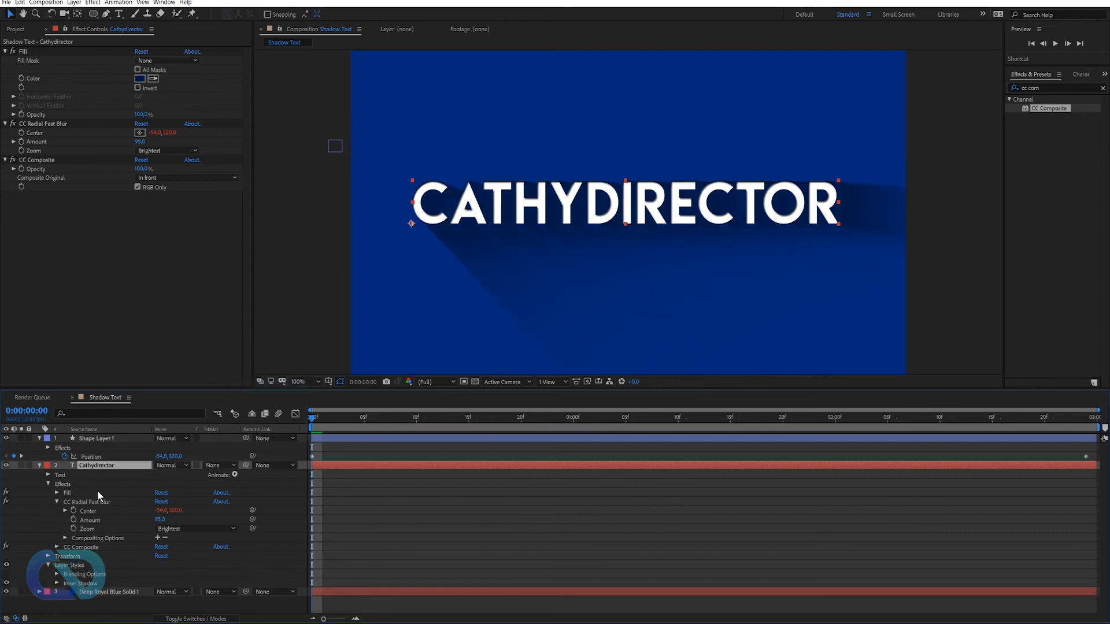
click(57, 501)
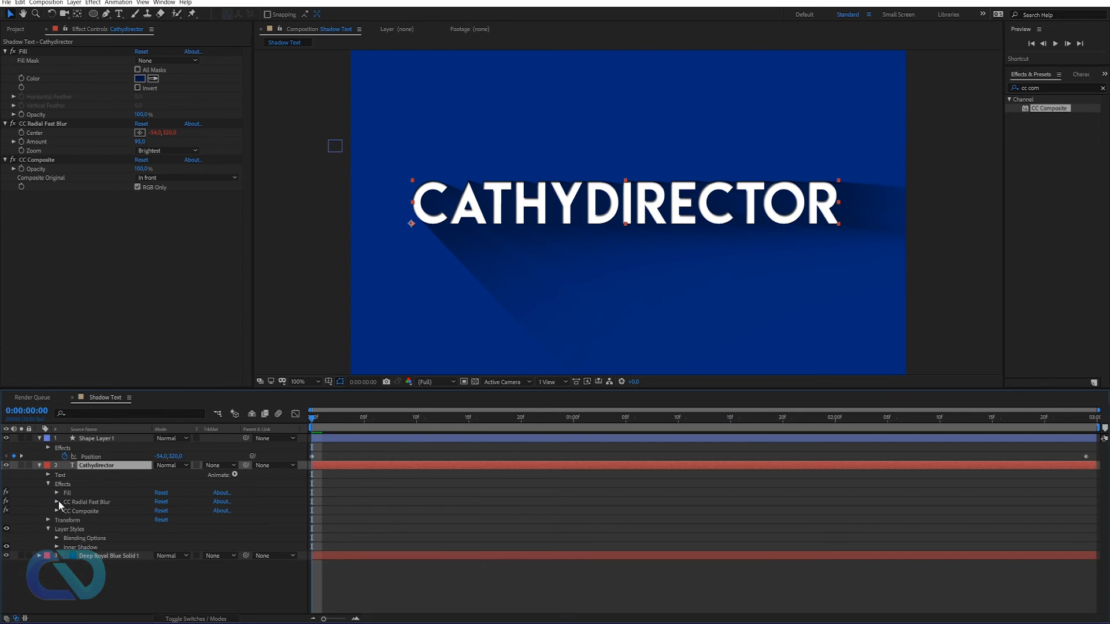
click(57, 546)
scroll(268, 522, down, 1)
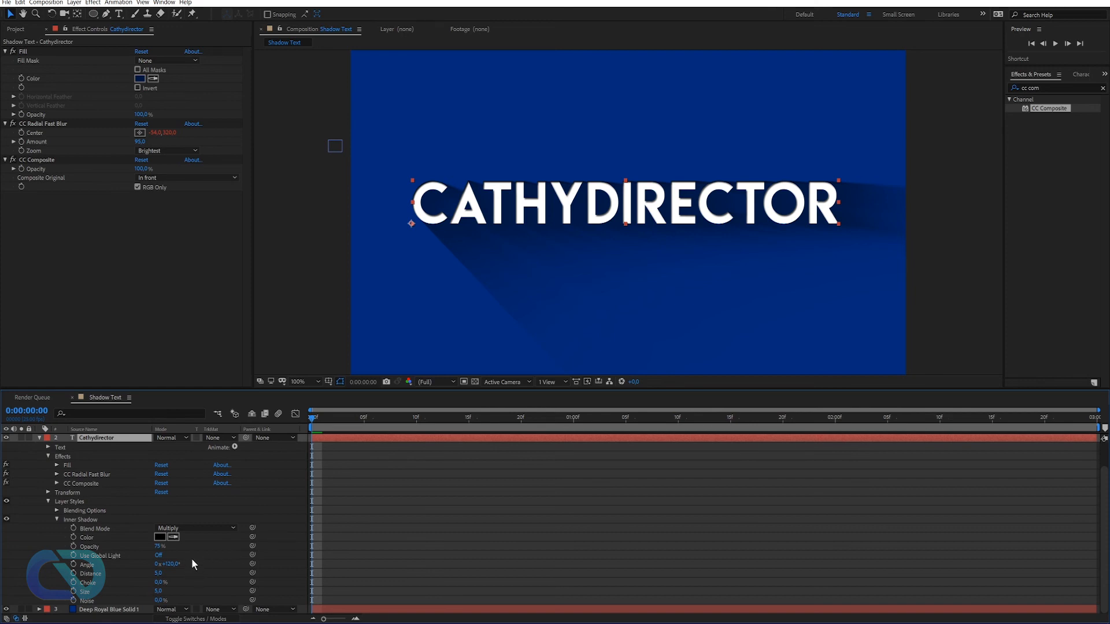
Turn on the inner shadow's Use Global Light, set its Angle to about 83° and Distance to 0, and increase its Size.
click(158, 556)
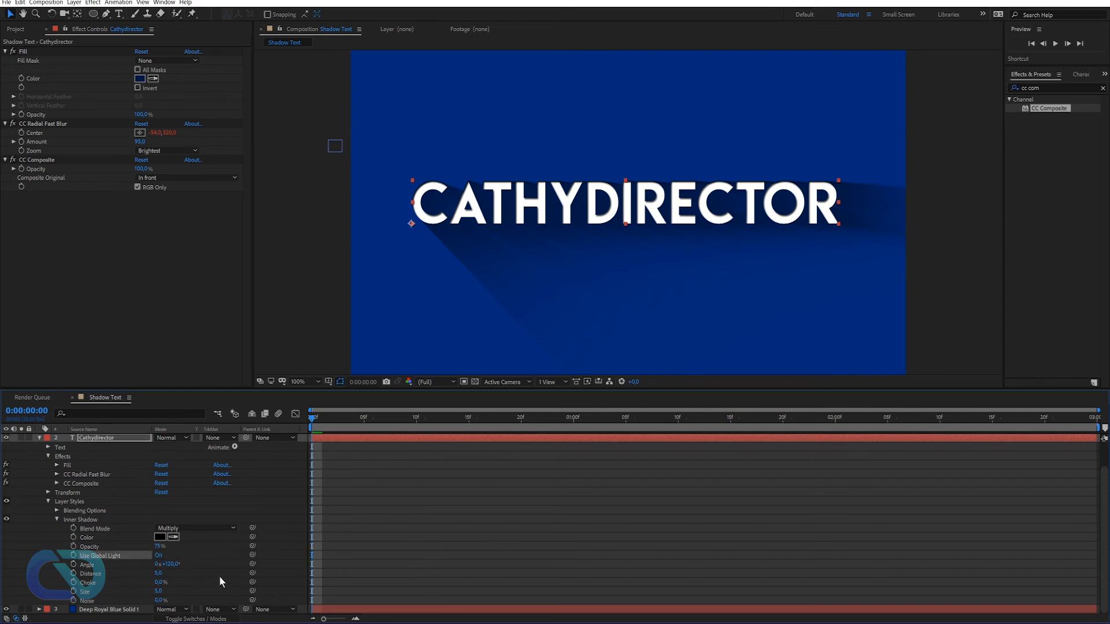
mouse_move(180, 566)
mouse_down()
mouse_move(158, 572)
mouse_move(181, 578)
mouse_move(167, 582)
mouse_up()
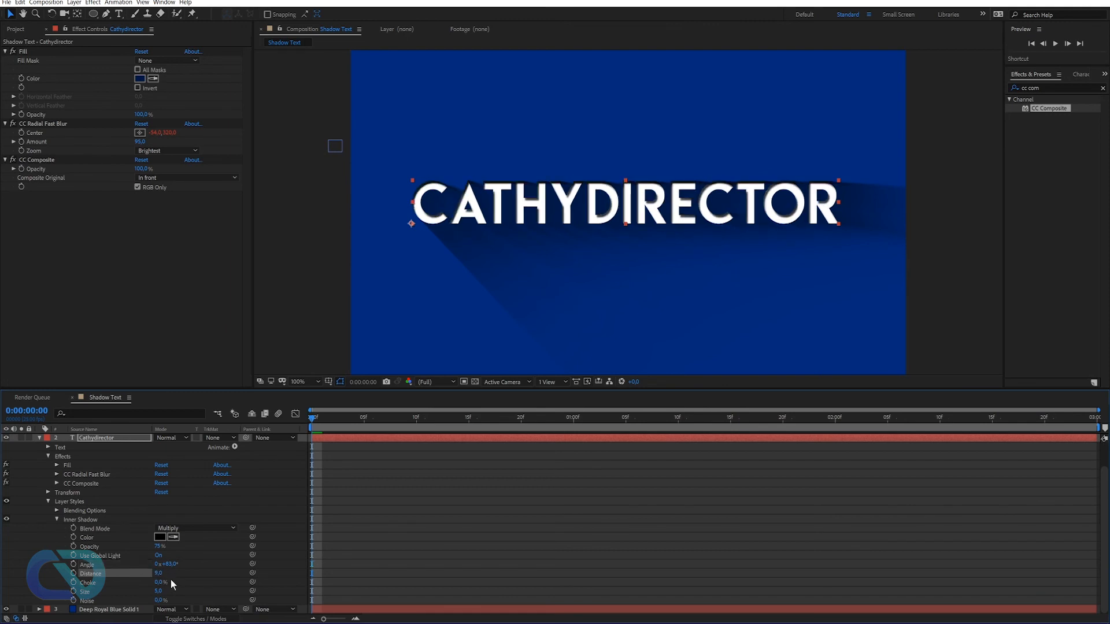
drag(163, 574, 124, 589)
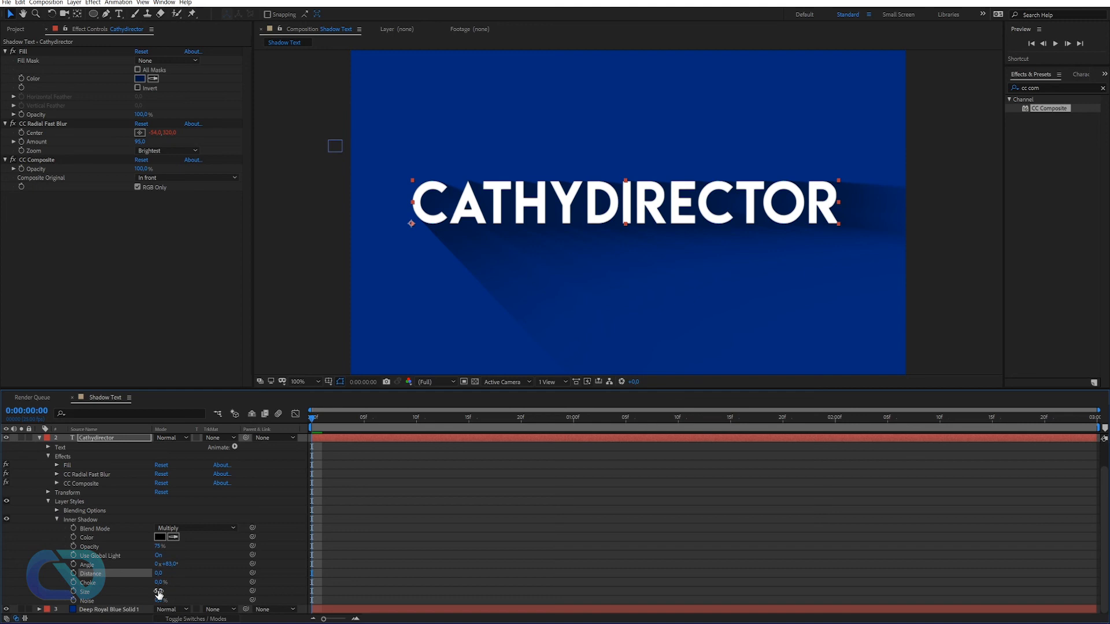
drag(157, 591, 166, 592)
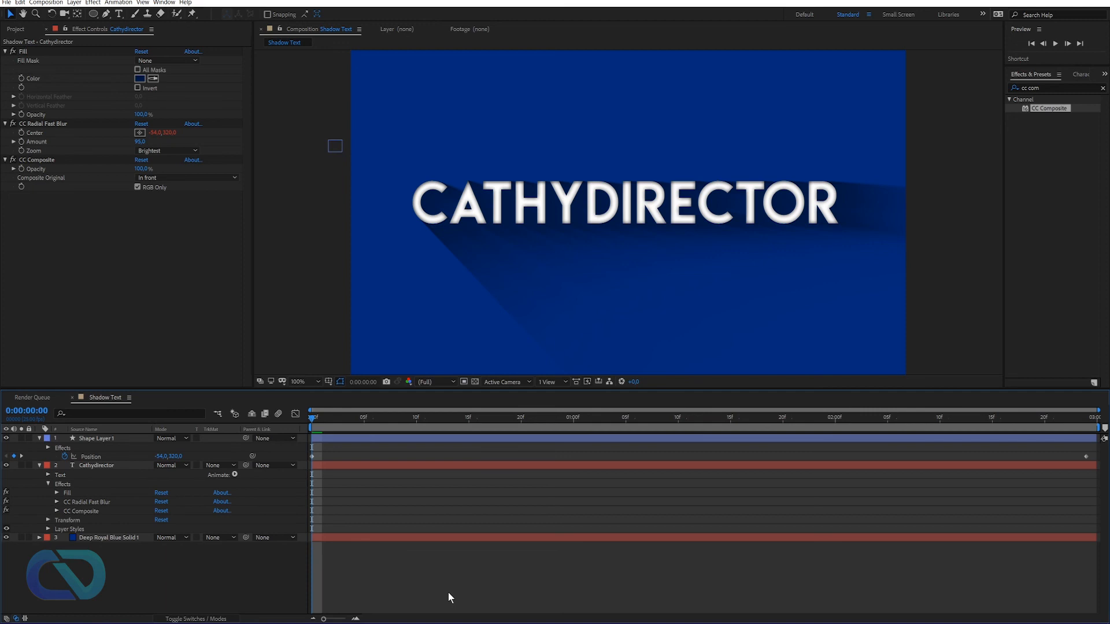
Play the finished shadow text animation and return to the first frame.
key(space)
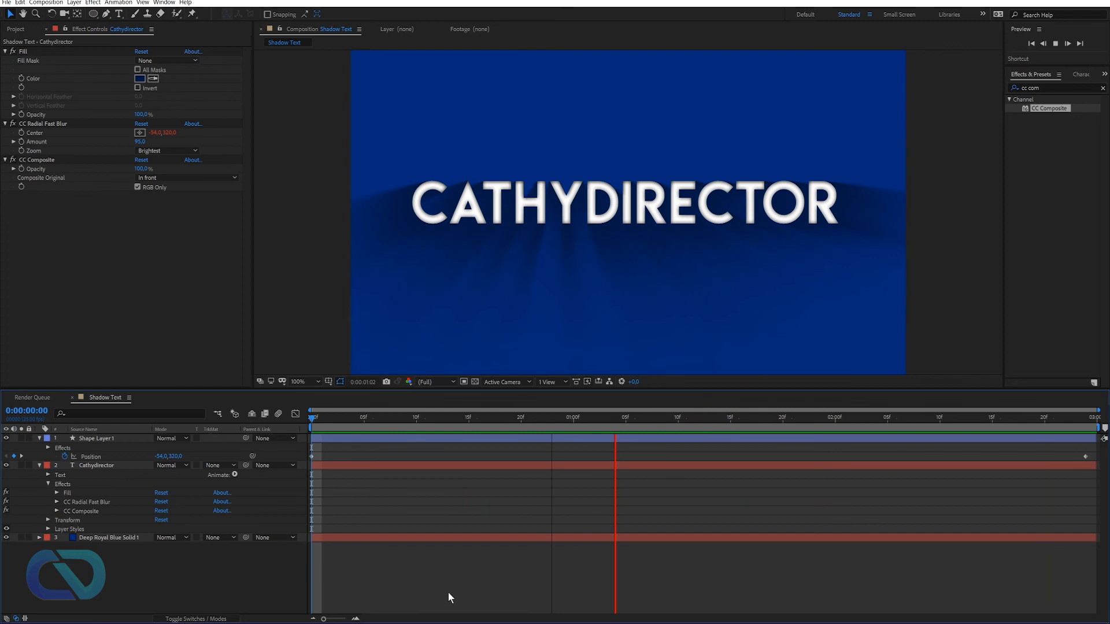
key(space)
click(318, 420)
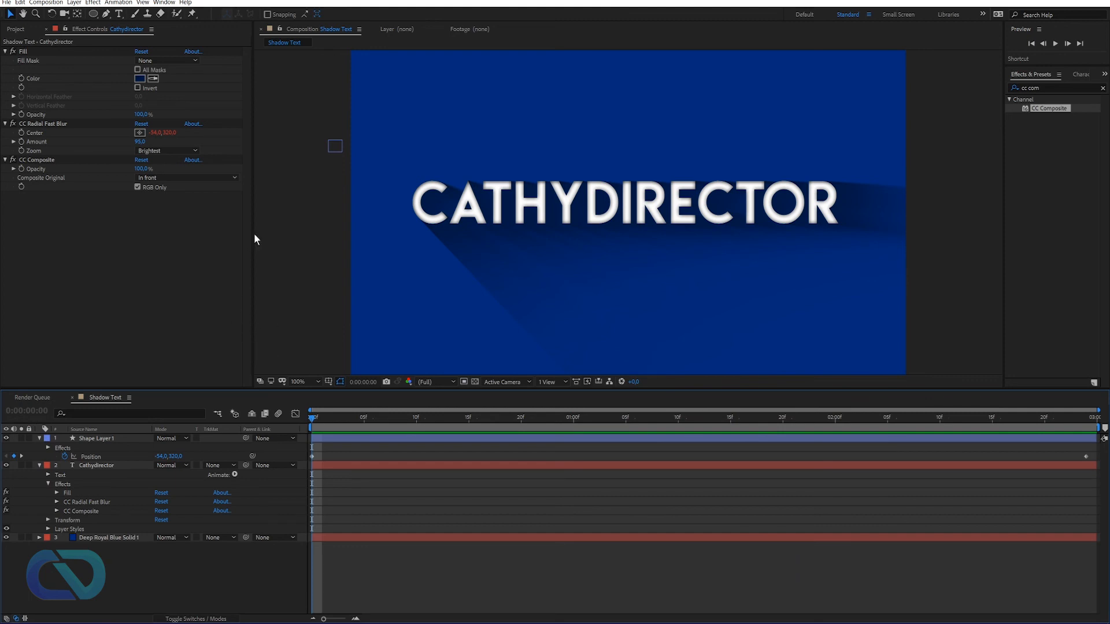
Darken the Fill effect's color on the Cathydirector text layer to near-black 00050E and preview the shadow animation.
click(97, 464)
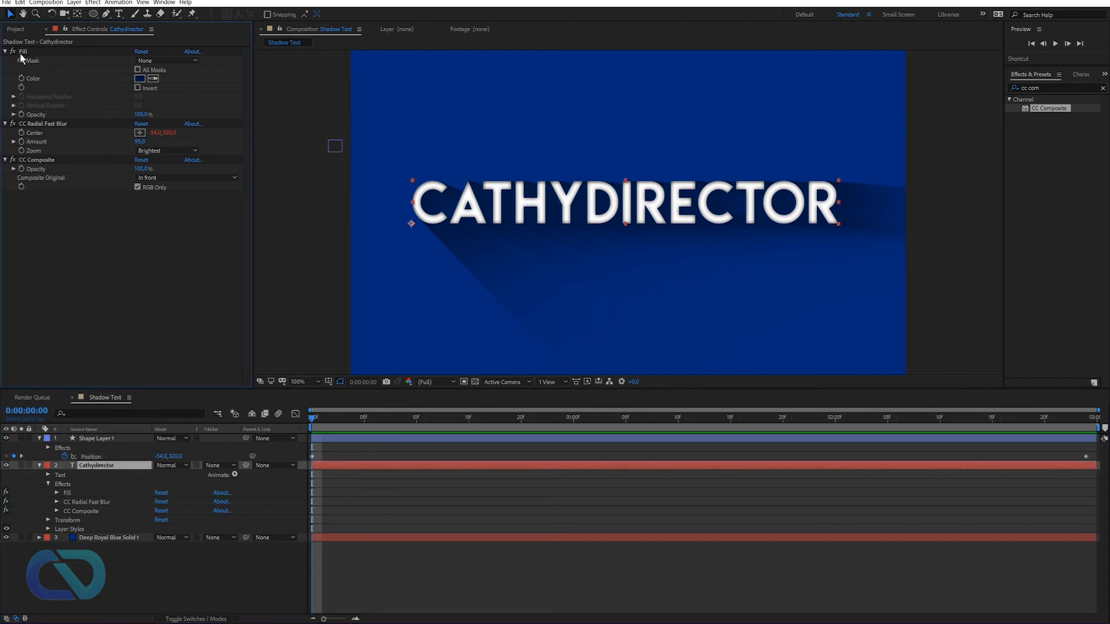
click(140, 78)
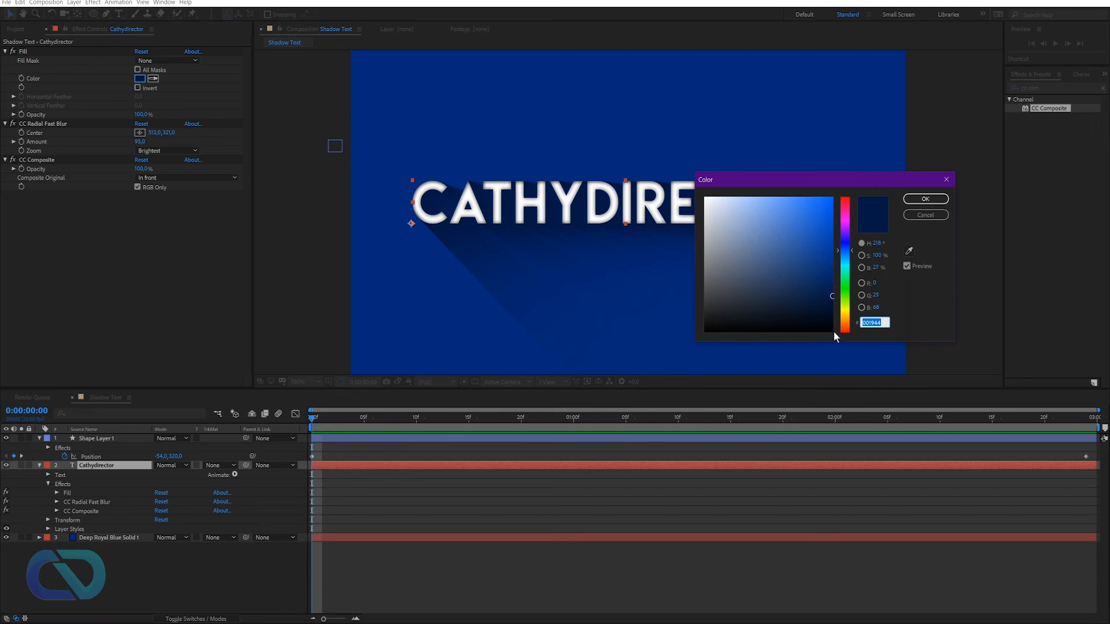
drag(831, 315, 836, 324)
click(834, 327)
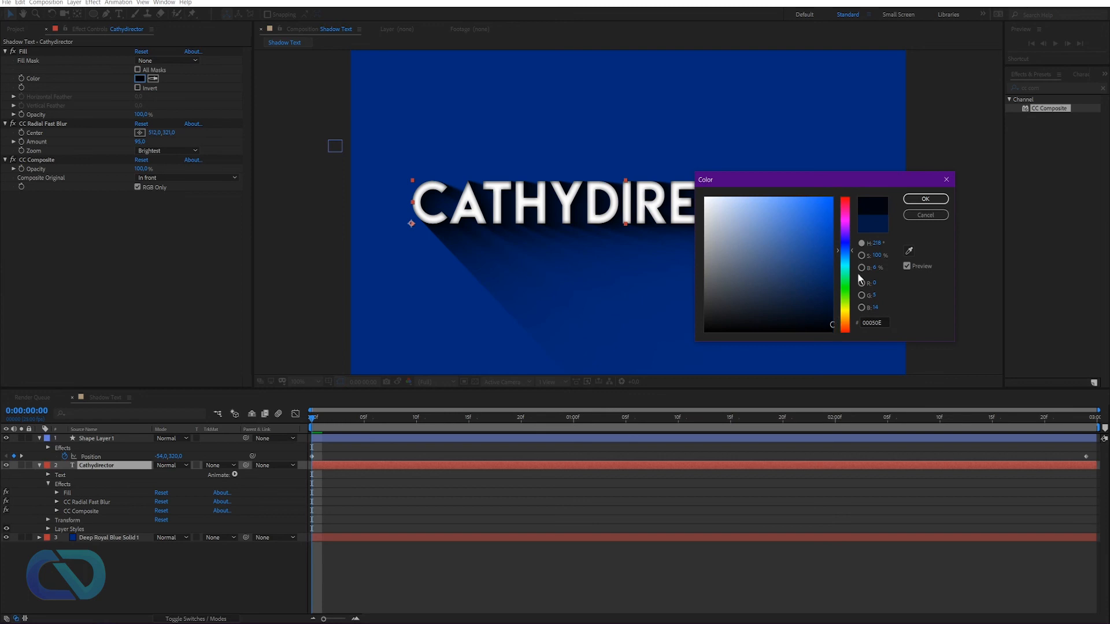
click(925, 199)
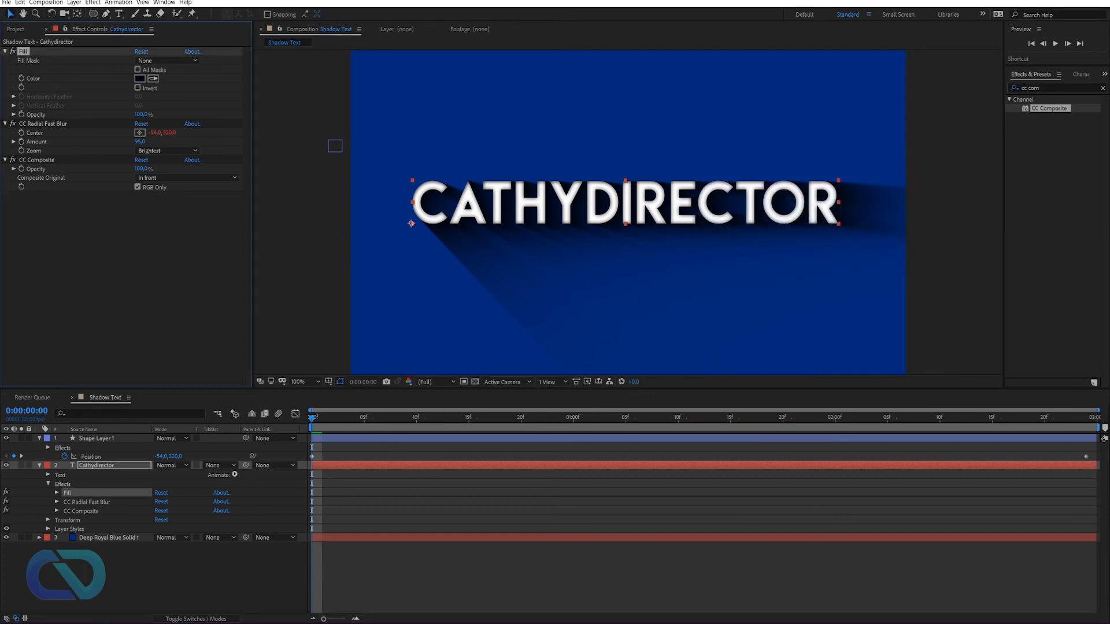
key(space)
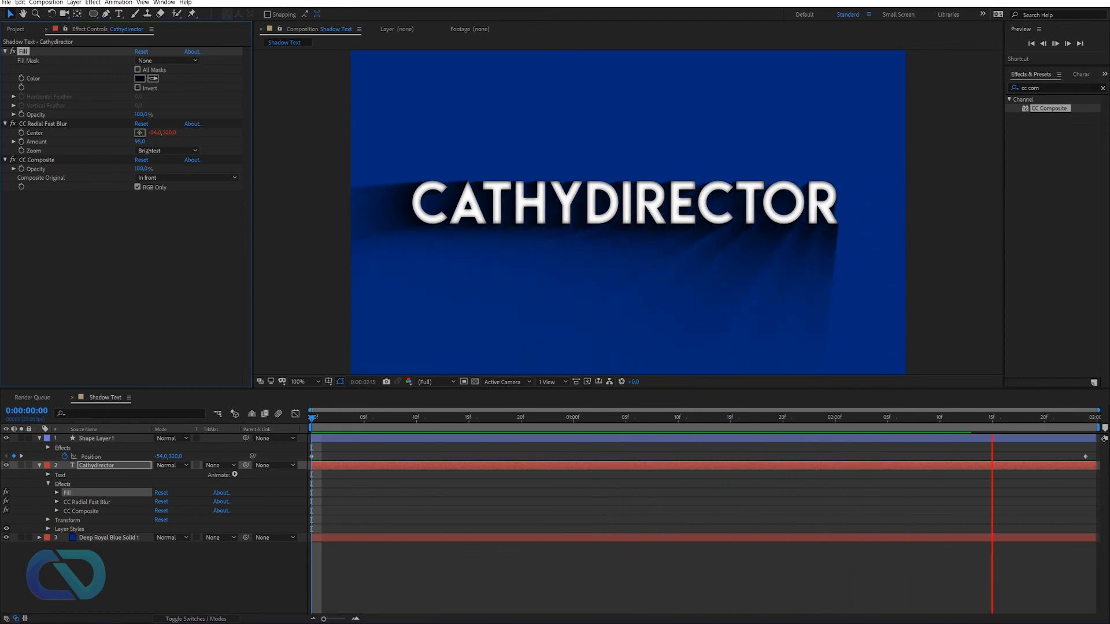
key(space)
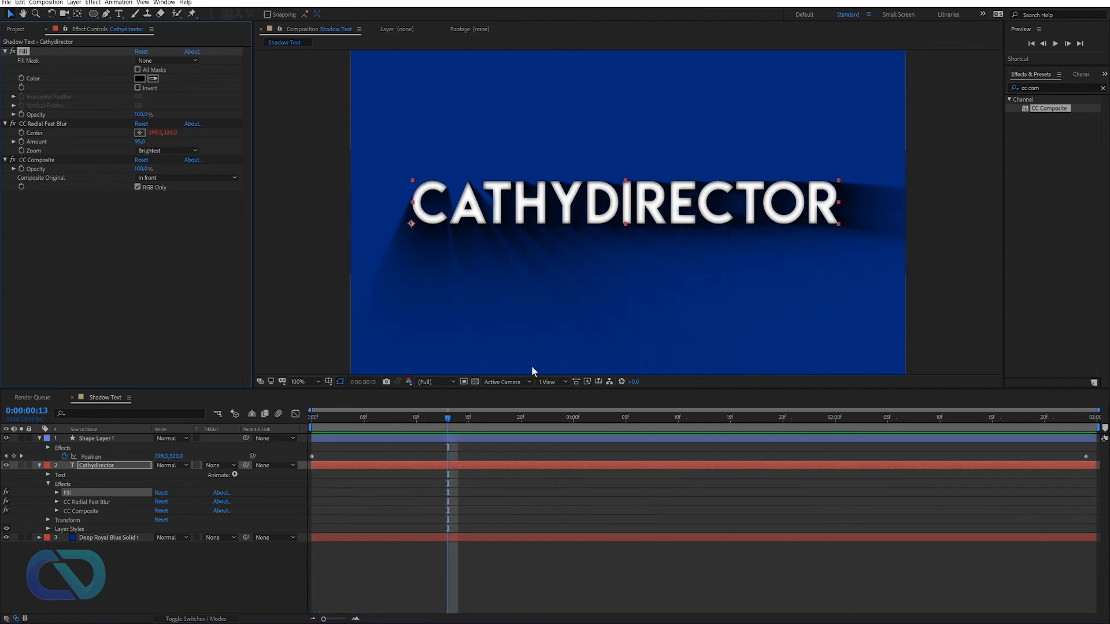
Try white (FFFFFF) as the Fill effect's color on the text layer and preview the resulting light rays.
click(140, 79)
drag(767, 247, 740, 160)
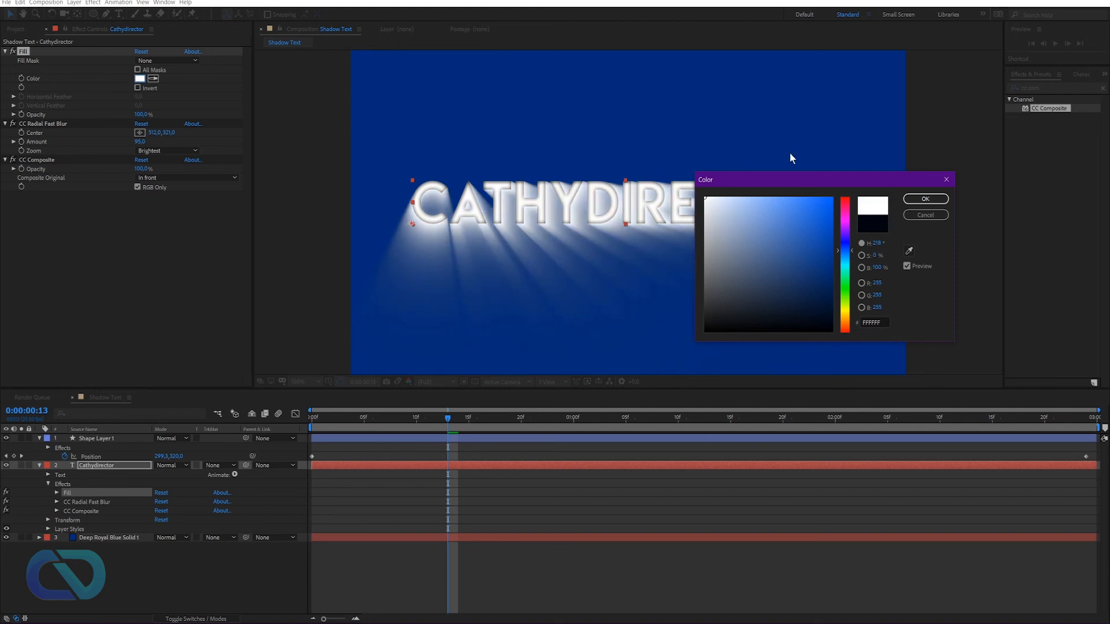
key(Return)
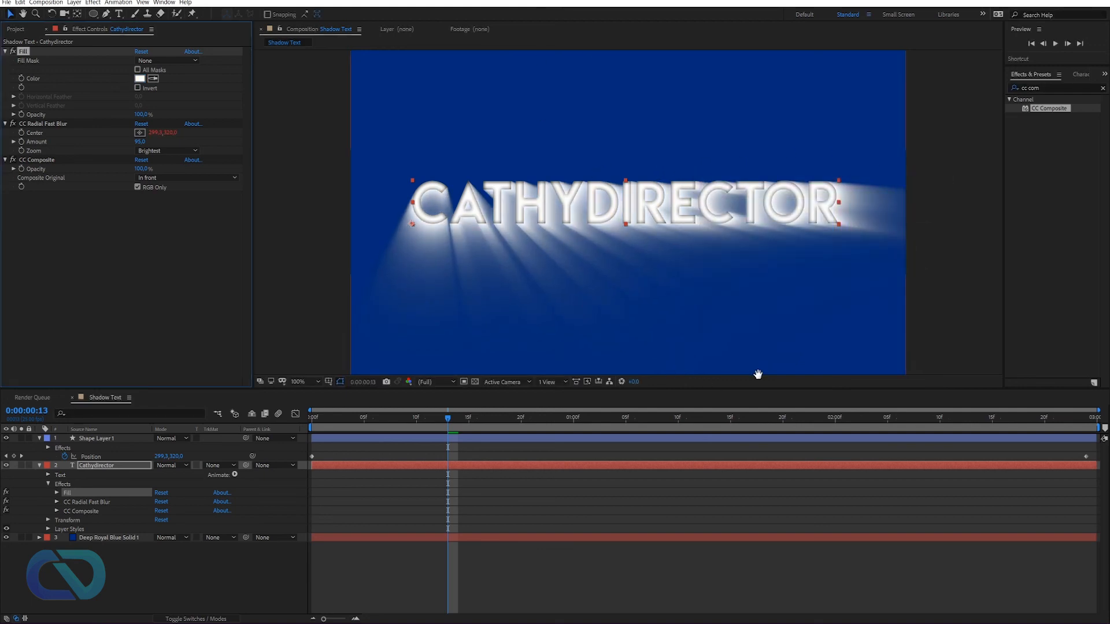
key(space)
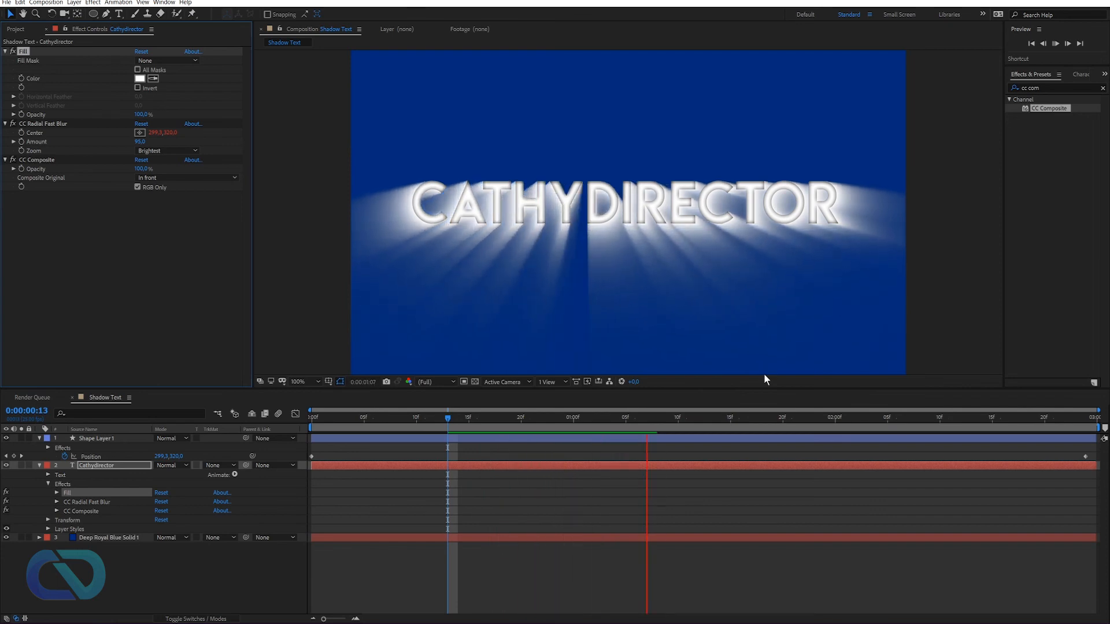
key(space)
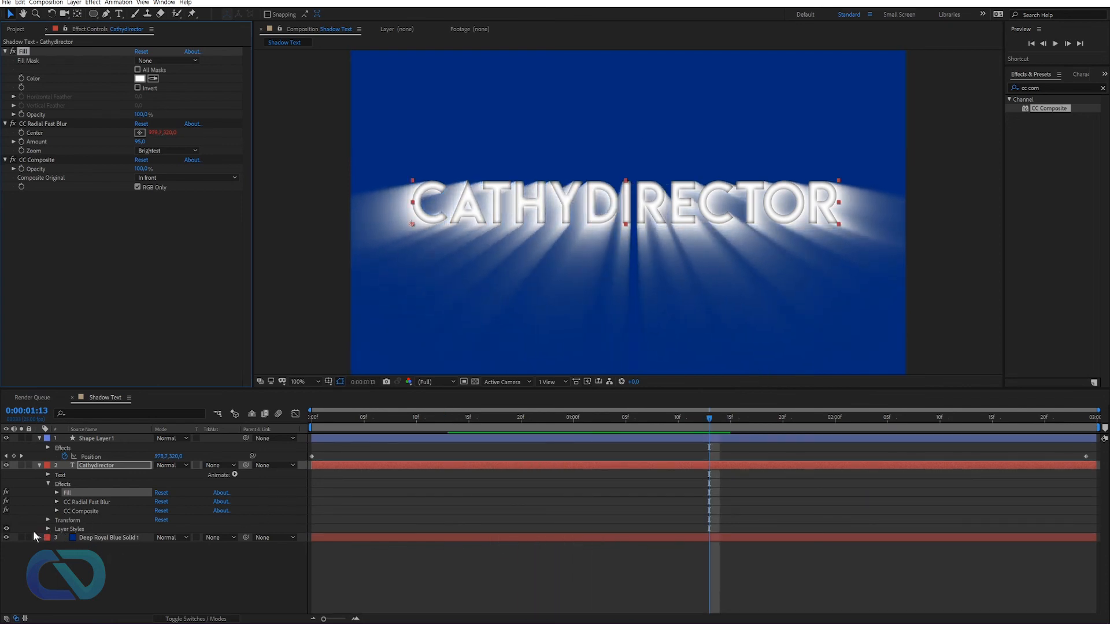
Hide the Cathydirector layer's layer styles and play the white-ray version from the first frame.
click(5, 529)
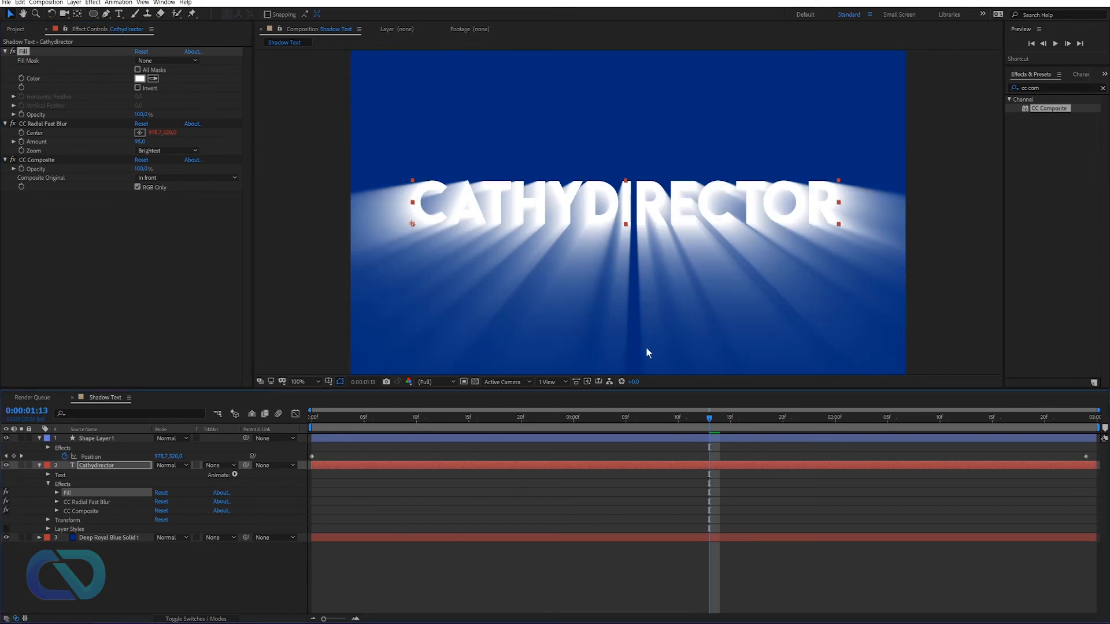
click(317, 425)
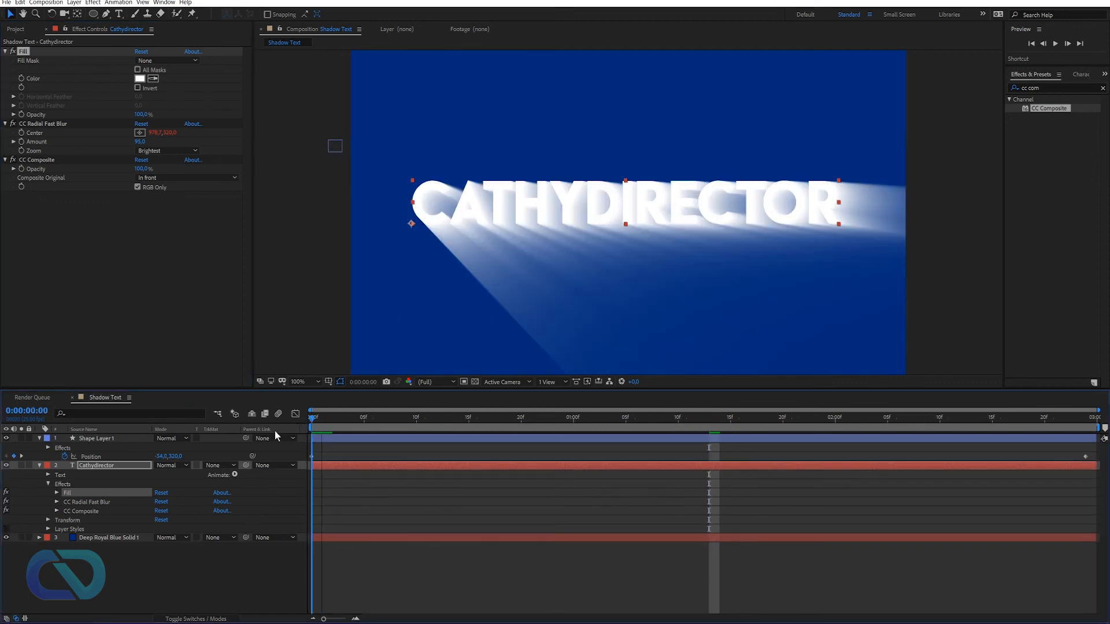
key(space)
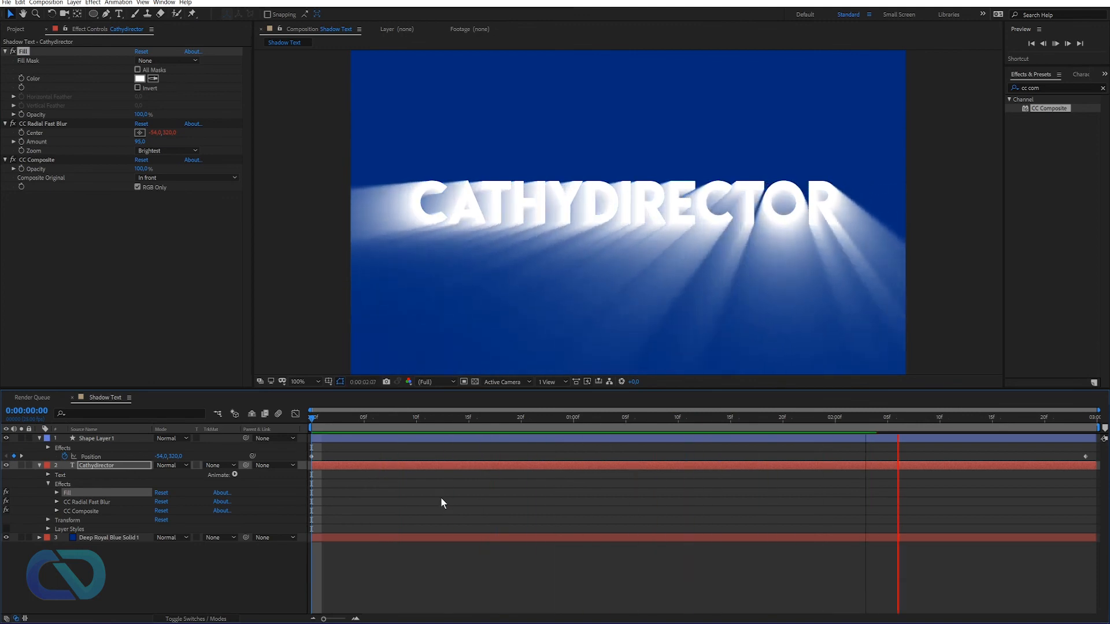
key(space)
Deselect the text layer and enlarge the composition viewer by making the timeline area shorter.
click(955, 312)
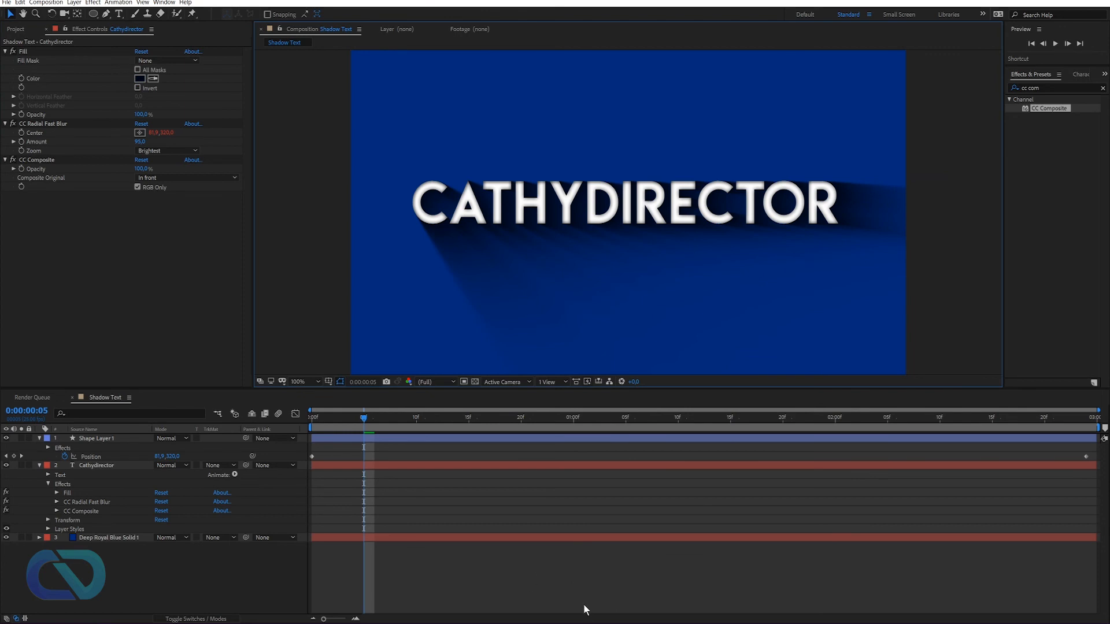
drag(410, 388, 403, 435)
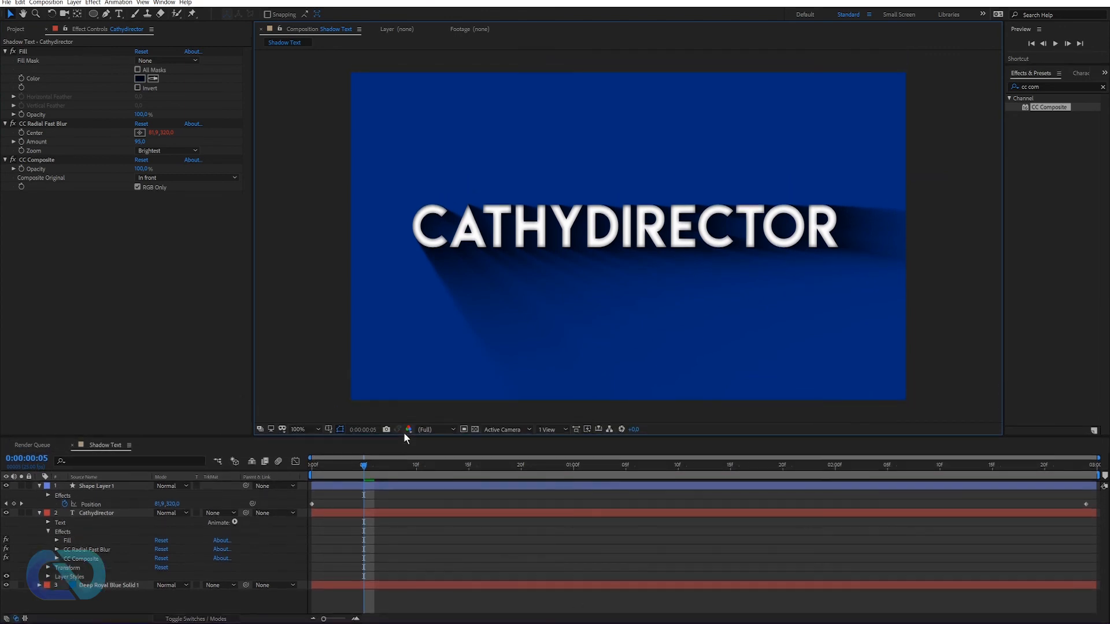